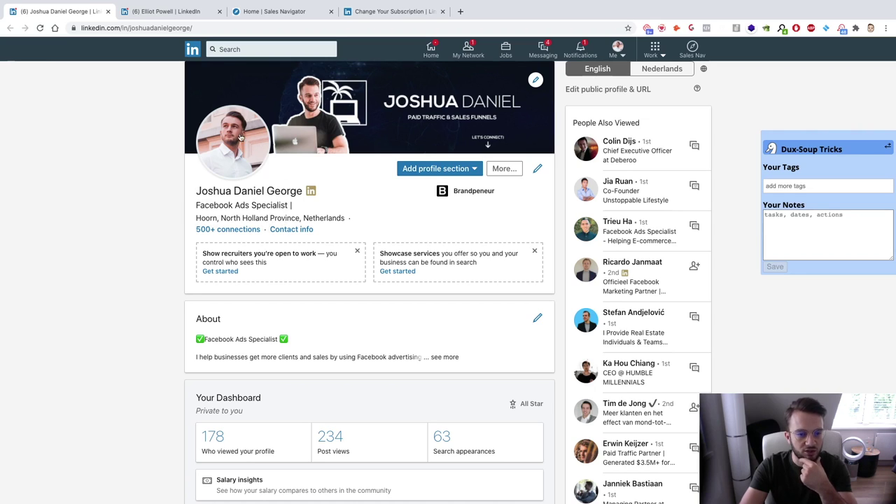
Step: Expand the profile's full About text and examine its introduction, social-media skills list and free 30-minute strategy session offer
mouse_move(197, 206)
left_mouse_down()
mouse_move(300, 208)
mouse_move(197, 206)
left_mouse_up()
left_click(196, 207)
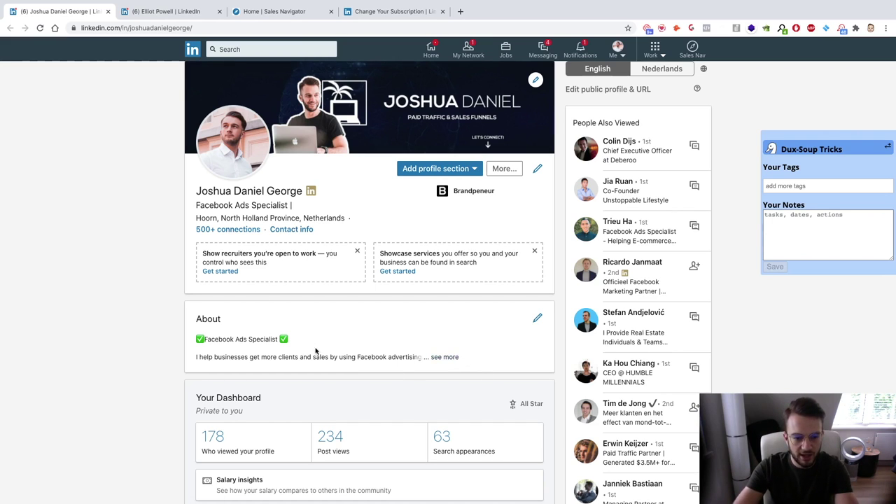
left_click(446, 357)
scroll(450, 355, "down", 2)
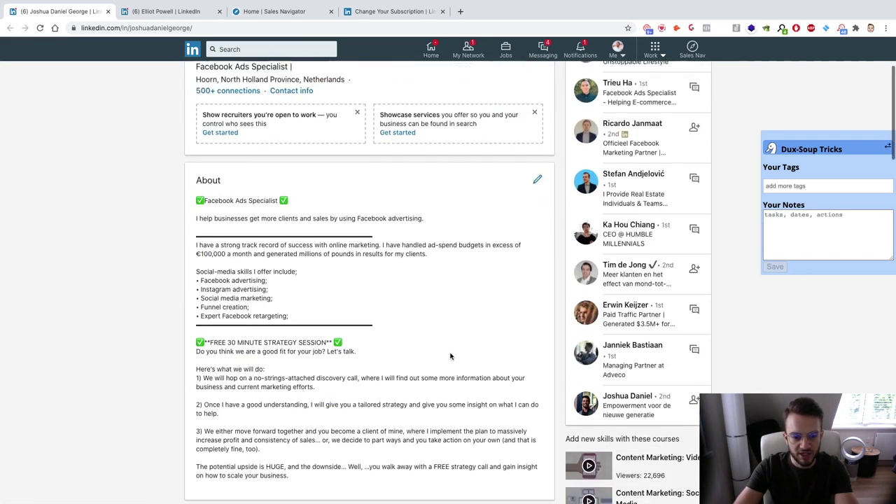
scroll(450, 356, "down", 2)
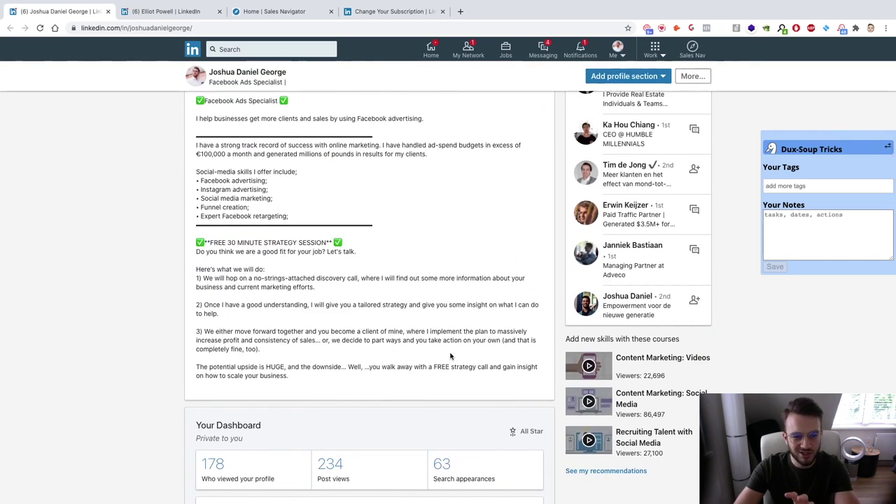
scroll(450, 355, "up", 2)
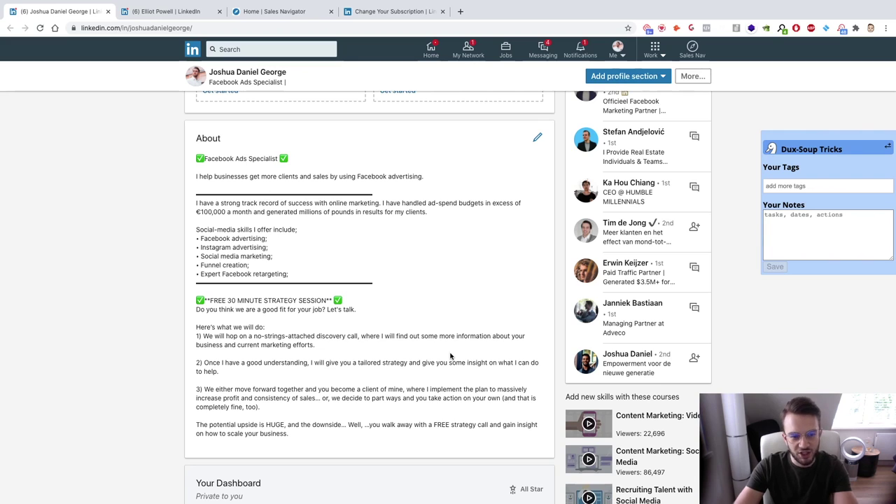
scroll(450, 355, "up", 1)
scroll(450, 356, "down", 1)
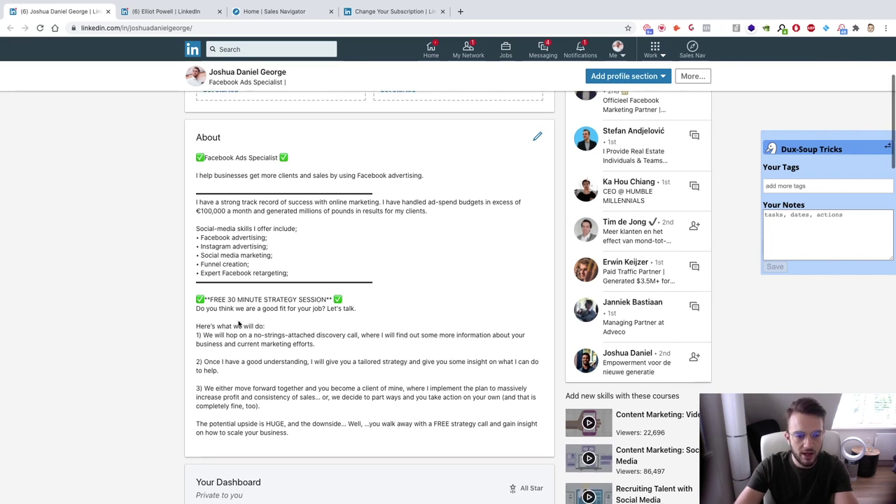
left_click_drag(197, 300, 390, 300)
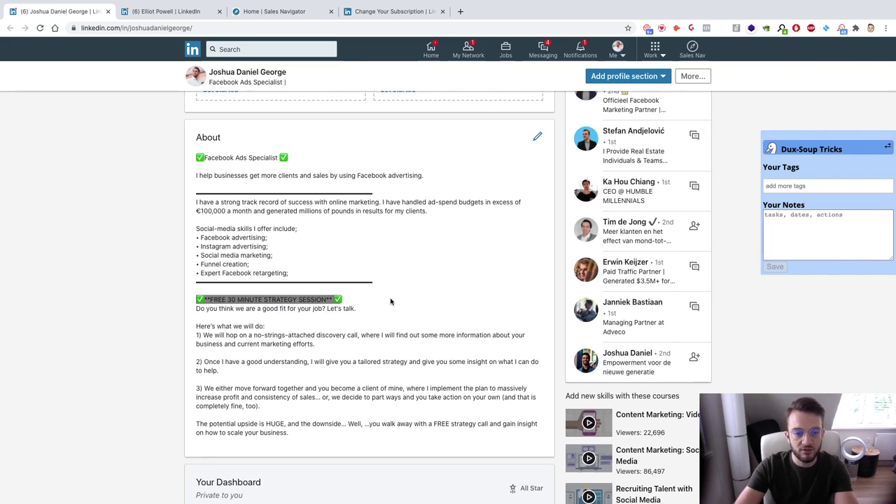
left_click(390, 300)
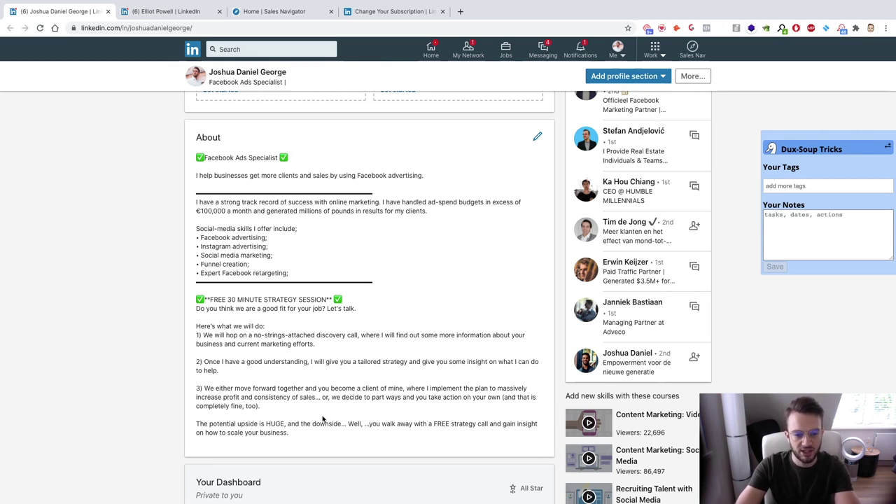
scroll(309, 432, "down", 1)
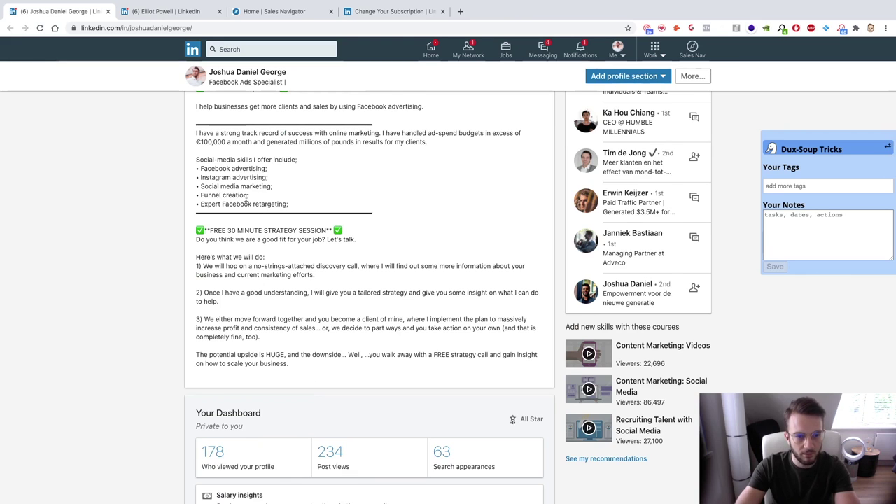
scroll(305, 246, "up", 1)
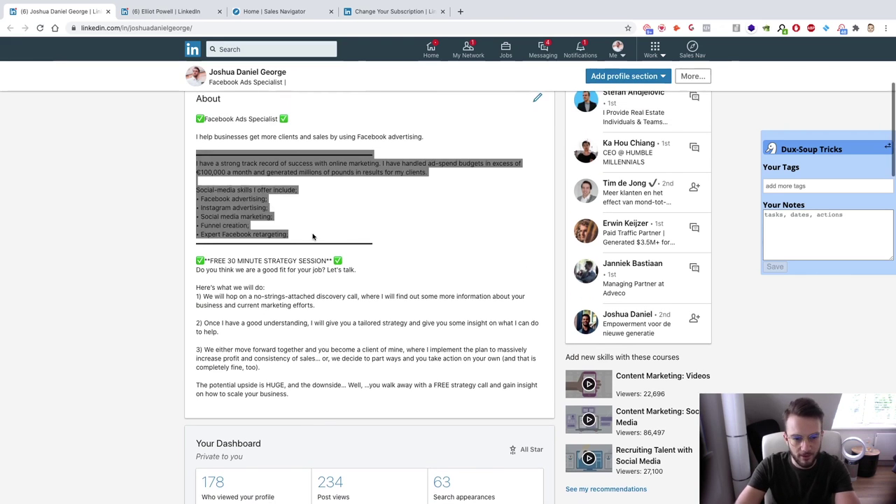
left_click(313, 236)
Step: Examine the Activity and Experience sections of the profile, expanding the Experience list to include the remaining older positions
scroll(313, 236, "down", 5)
scroll(313, 235, "down", 3)
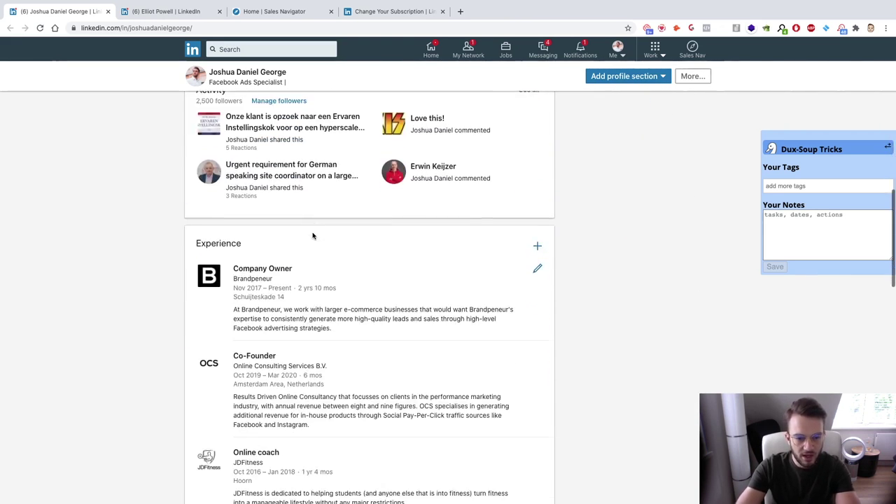
scroll(313, 234, "up", 1)
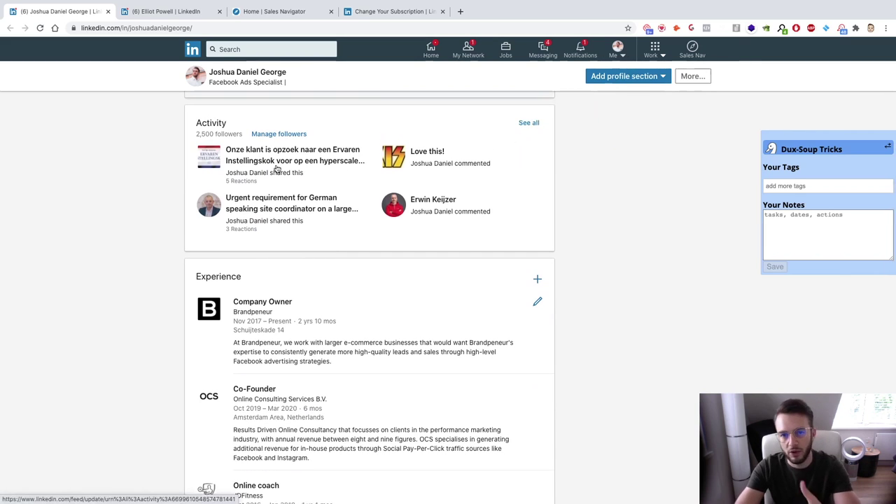
scroll(266, 168, "down", 4)
scroll(269, 217, "up", 3)
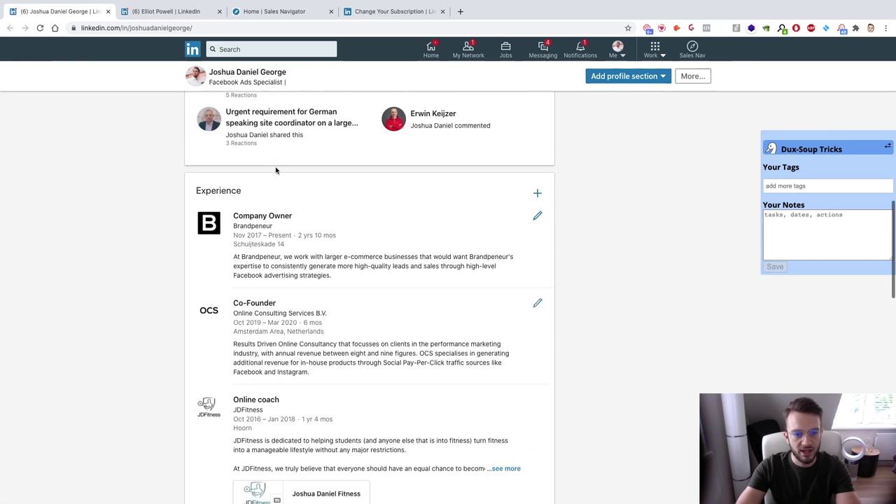
scroll(310, 224, "down", 2)
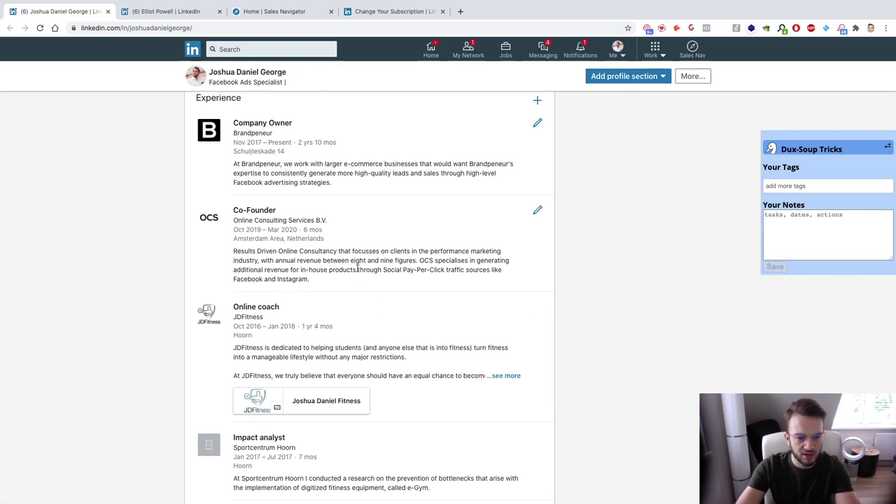
scroll(356, 267, "down", 1)
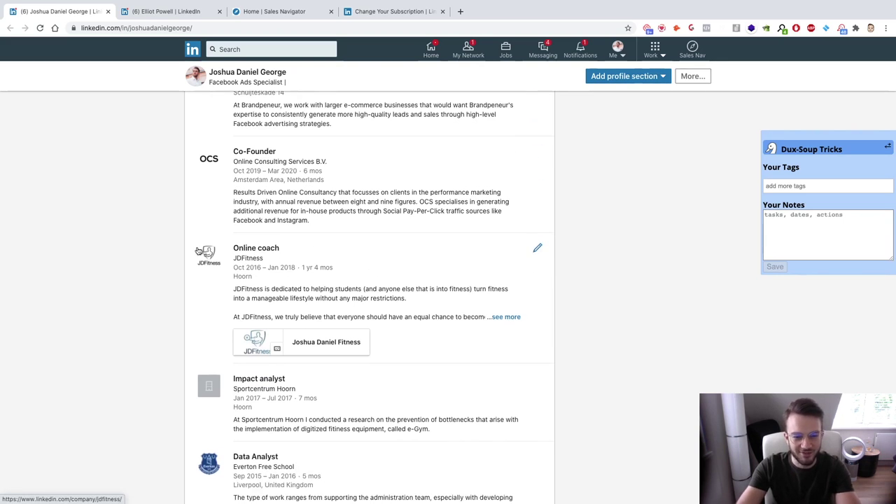
scroll(243, 268, "down", 5)
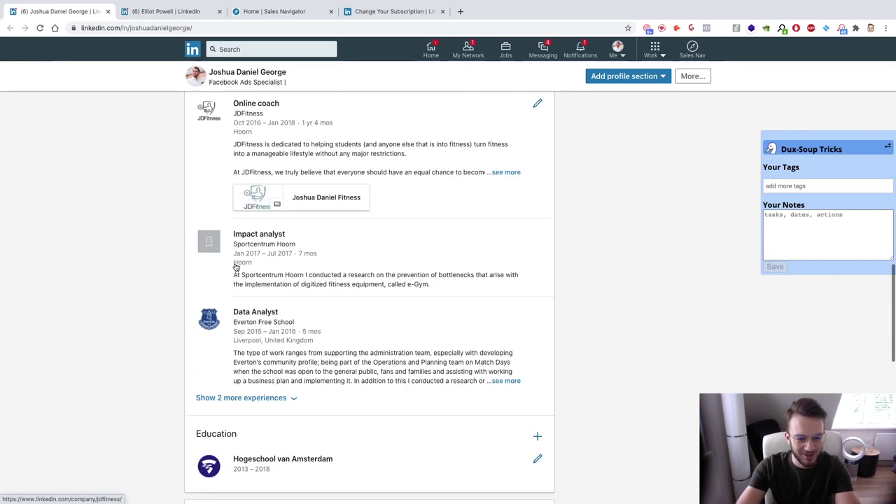
left_click(240, 228)
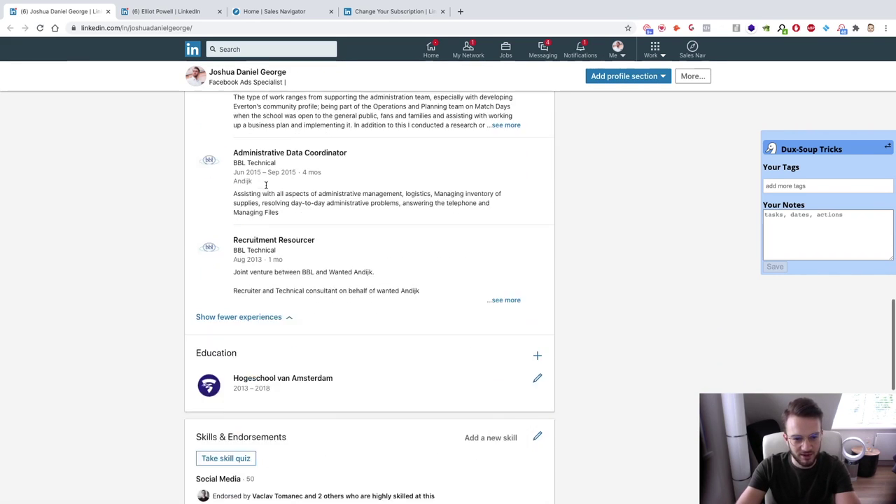
scroll(196, 280, "down", 1)
scroll(162, 294, "up", 1)
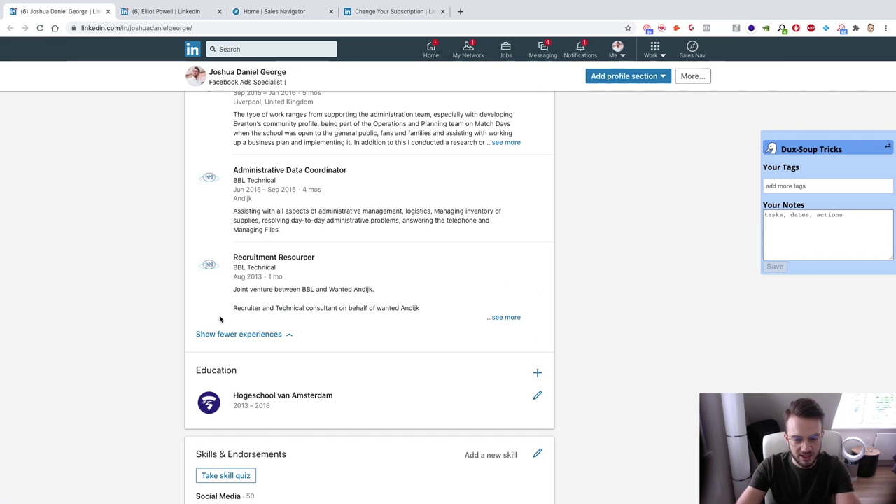
Step: Examine the profile's Education, Skills & Endorsements, Recommendations, Accomplishments and Interests sections
scroll(206, 280, "down", 5)
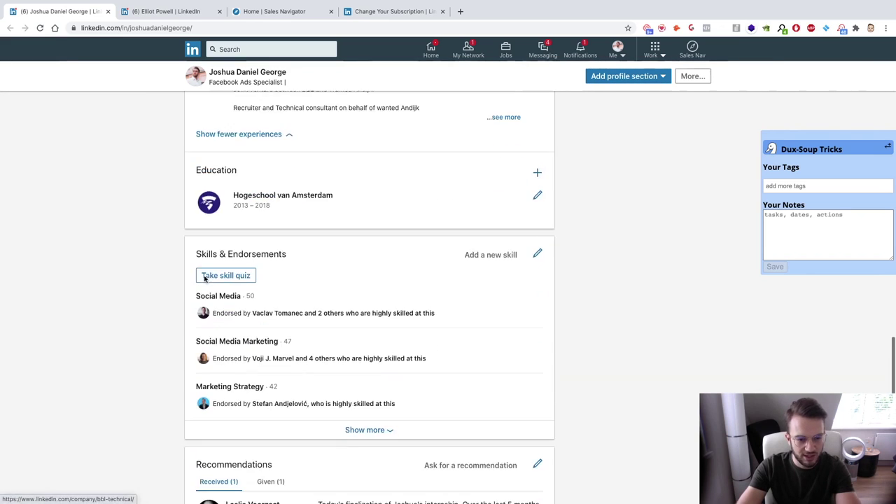
scroll(213, 138, "up", 1)
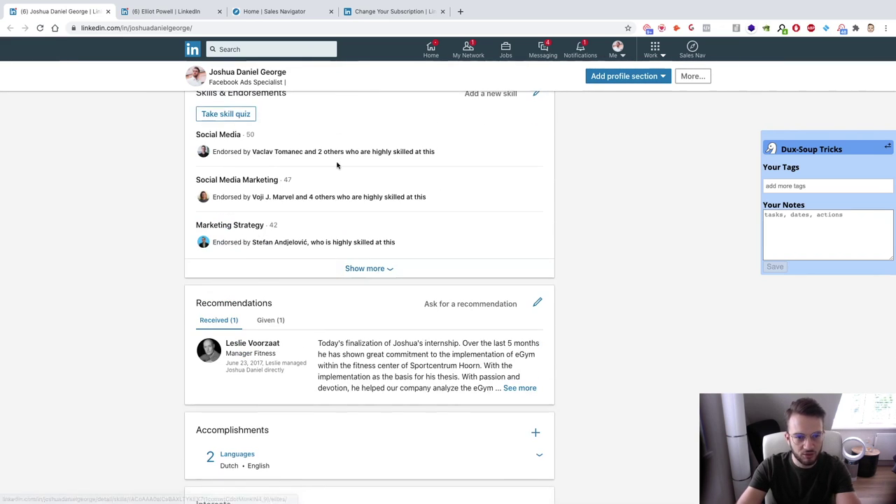
scroll(427, 292, "up", 1)
scroll(250, 214, "down", 2)
scroll(370, 214, "down", 2)
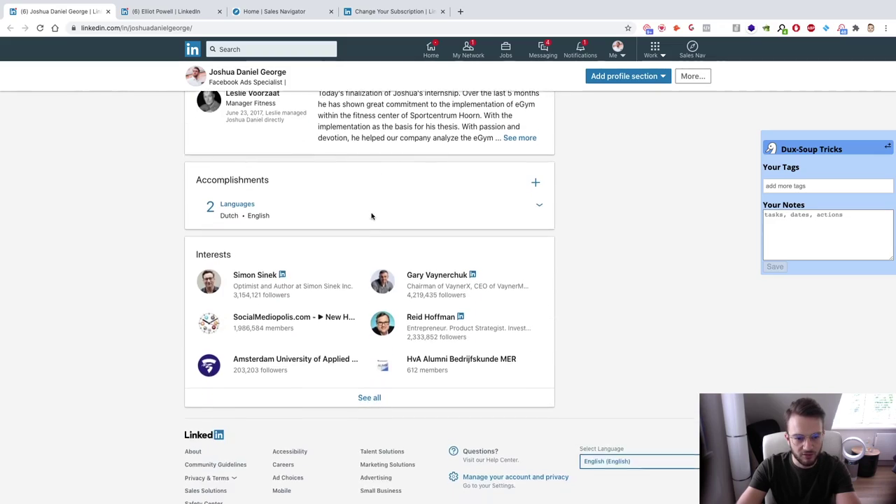
Step: Review the profile's headline, About text and the description of the Company Owner position at Brandpeneur
scroll(351, 427, "up", 20)
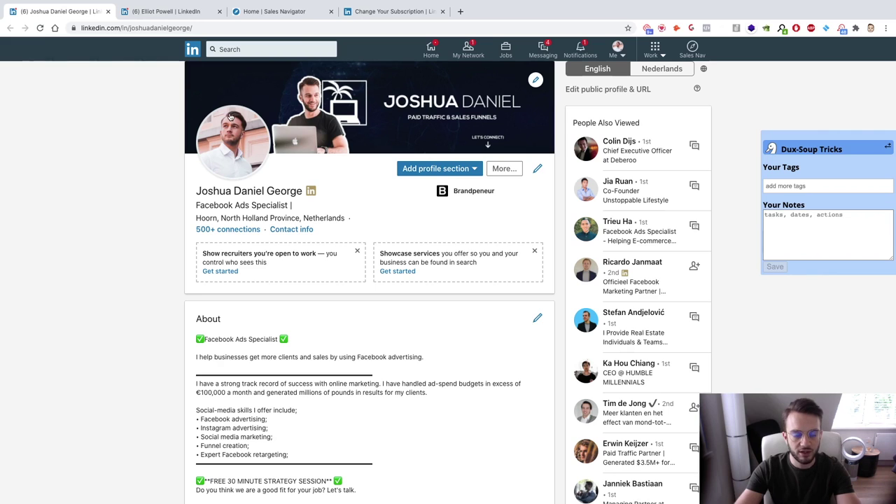
left_click_drag(196, 205, 302, 210)
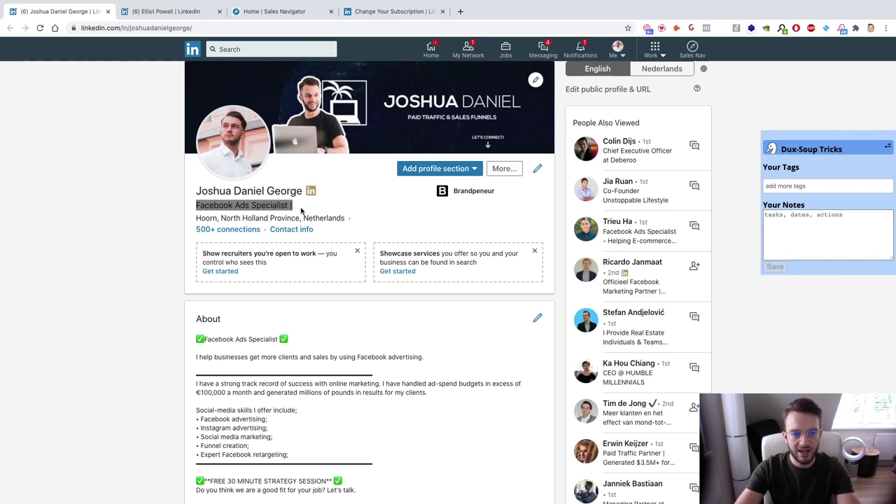
left_click(308, 210)
scroll(306, 209, "down", 4)
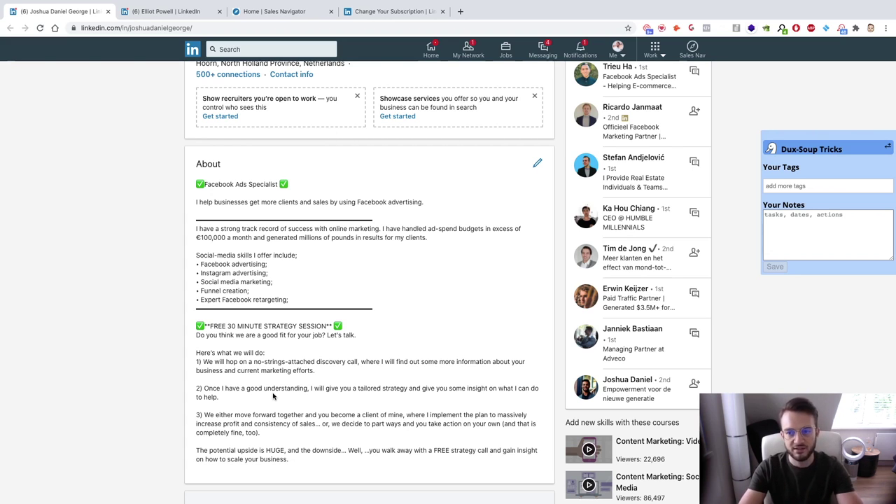
scroll(281, 398, "down", 6)
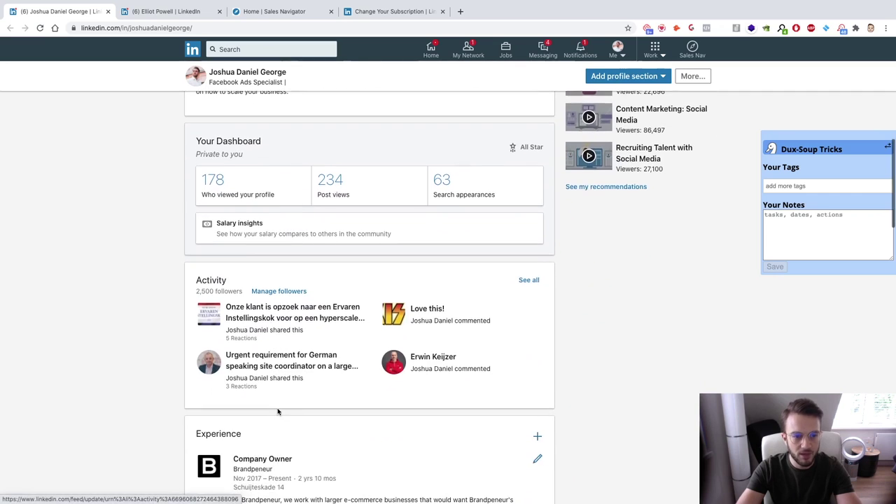
scroll(284, 387, "down", 4)
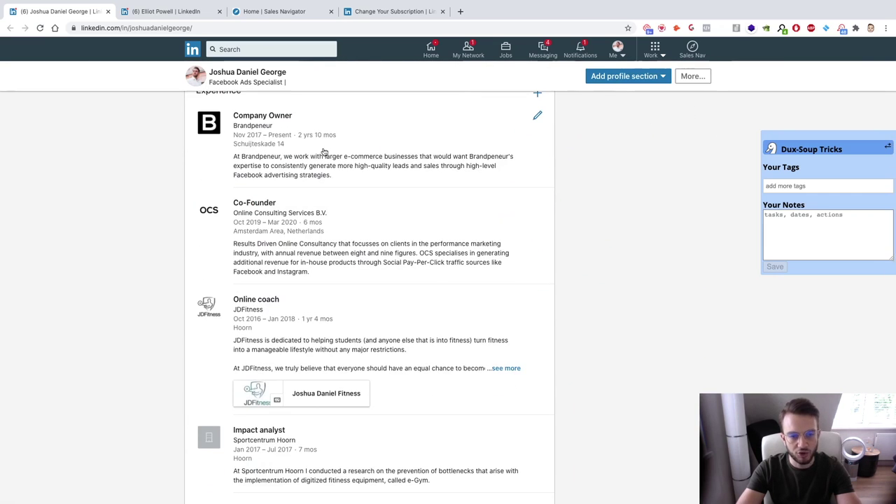
left_click_drag(356, 177, 232, 143)
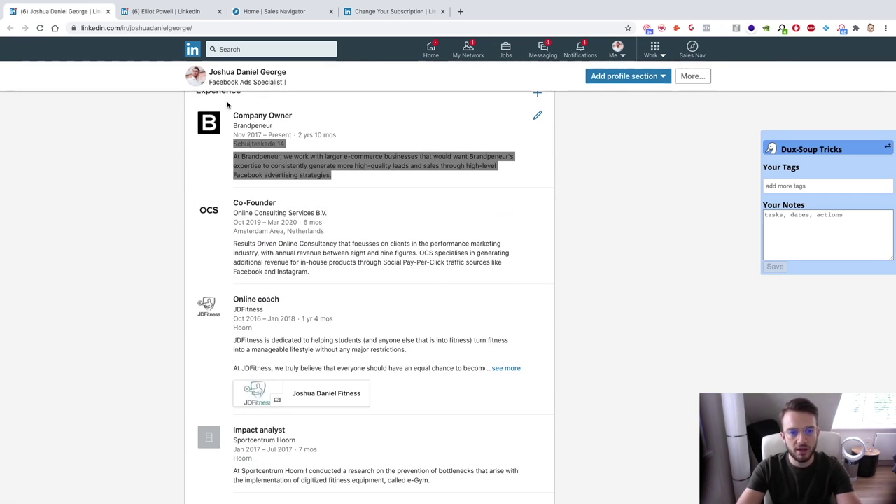
left_click(330, 177)
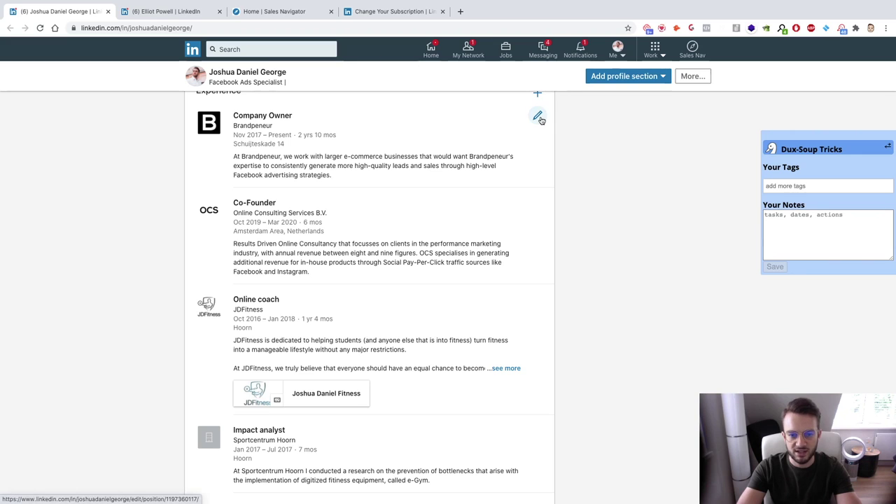
Step: Open the Company Owner experience at Brandpeneur for editing and remove "high-quality leads and" from its description
left_click(538, 117)
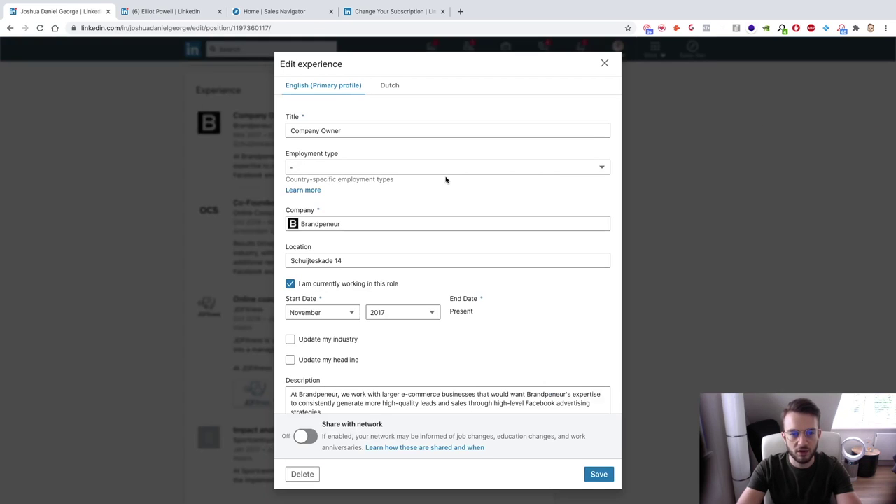
scroll(443, 182, "down", 3)
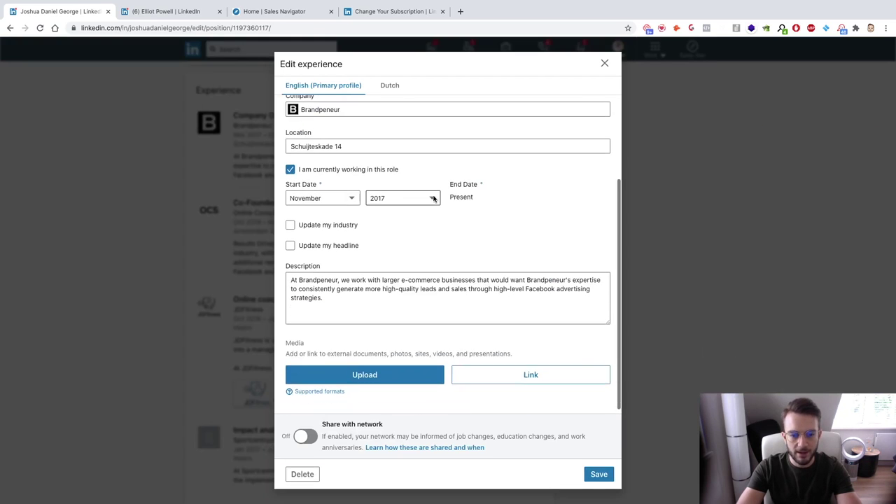
left_click_drag(420, 289, 438, 289)
left_click(427, 289)
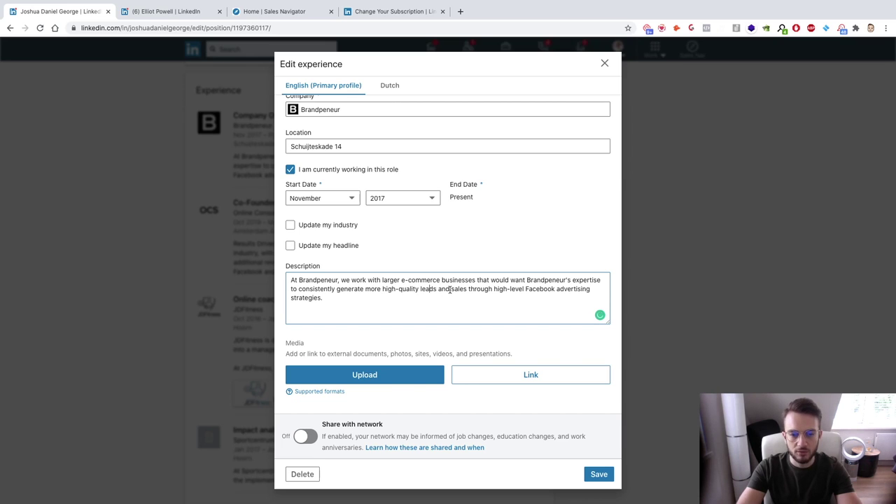
left_click_drag(380, 289, 448, 290)
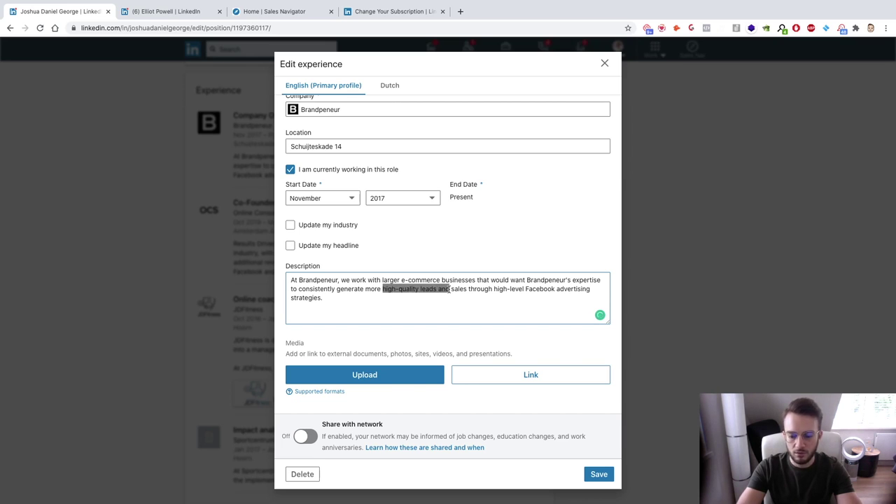
key("BackSpace")
key("Delete")
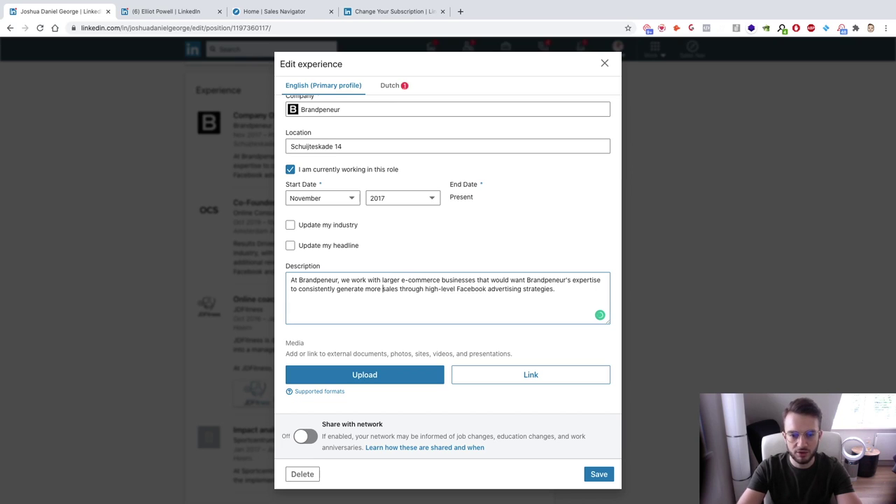
Step: Insert "and a higher ROAS" after "more sales" in the experience description and save the entry
left_click(399, 288)
type("and a")
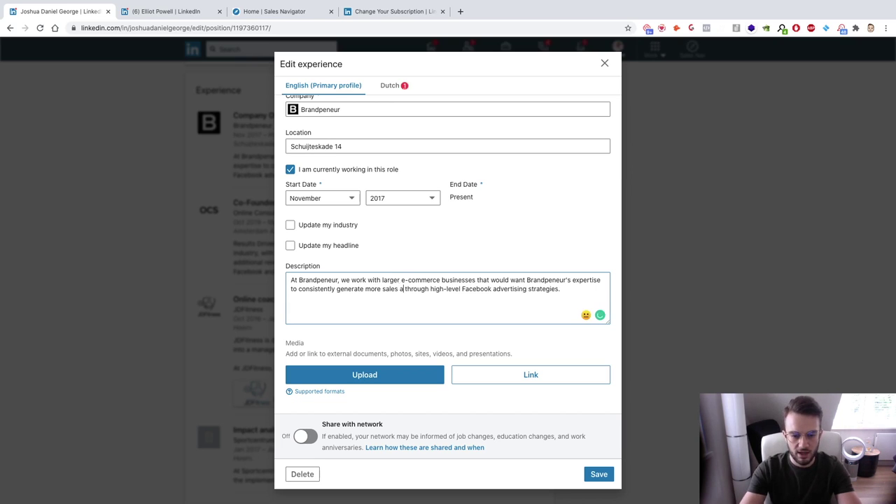
type(" higher ROAS")
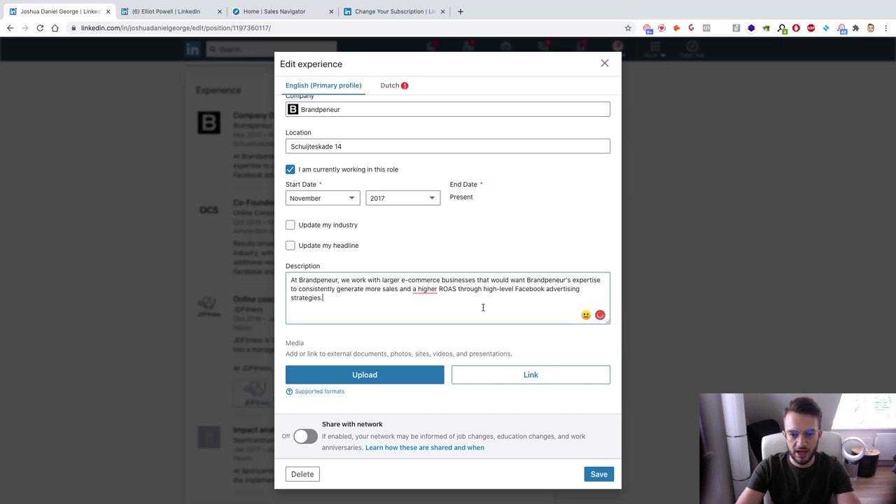
left_click(599, 476)
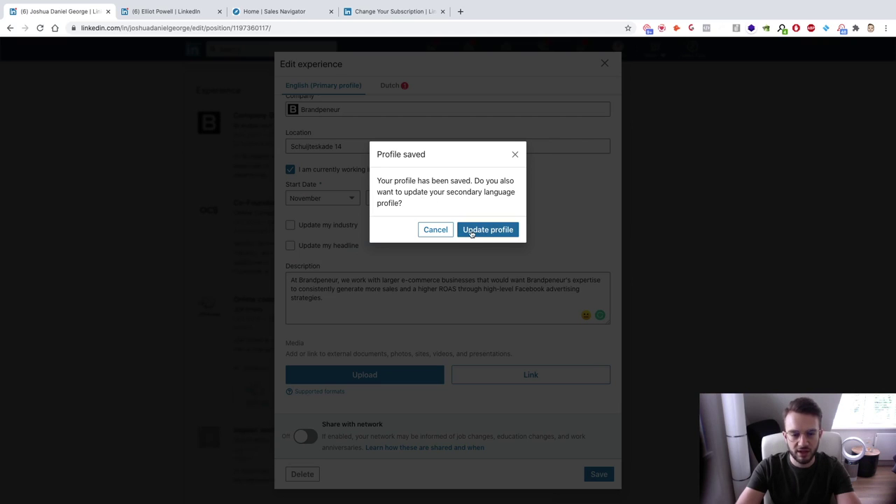
Step: Open the Dutch version of the Brandpeneur experience, save it without edits and close the experience editor
left_click(500, 232)
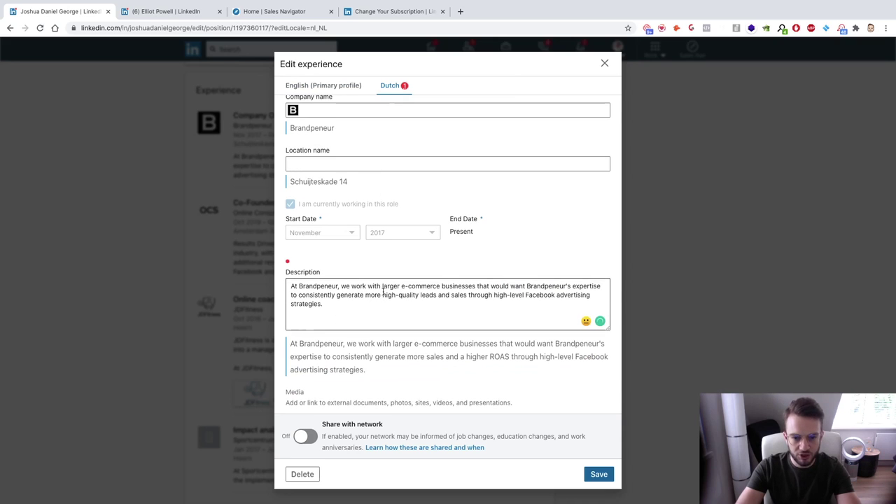
scroll(439, 301, "down", 1)
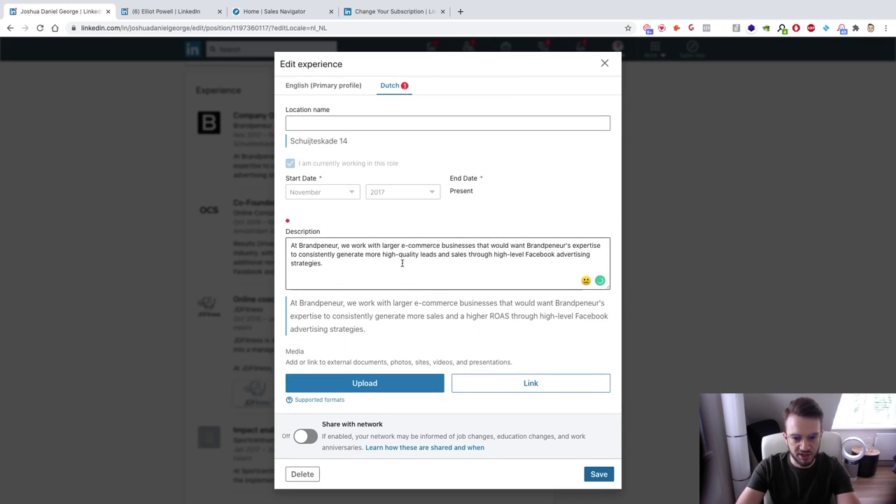
left_click(599, 480)
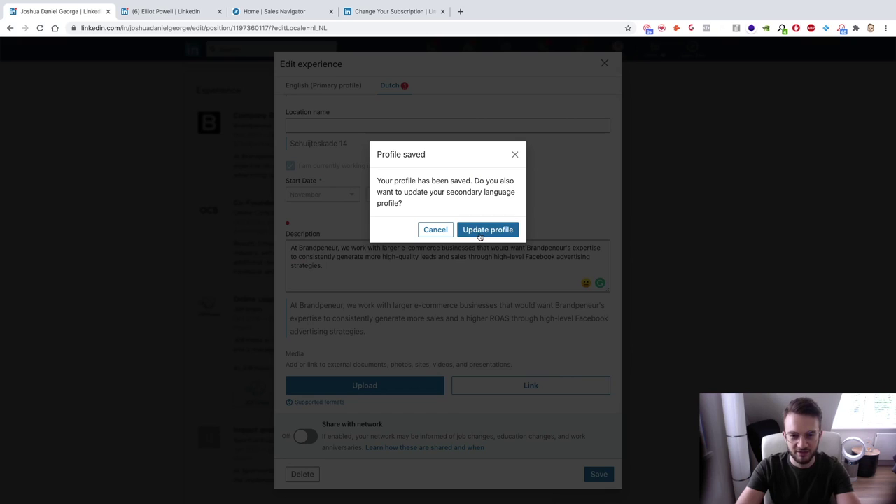
left_click(482, 232)
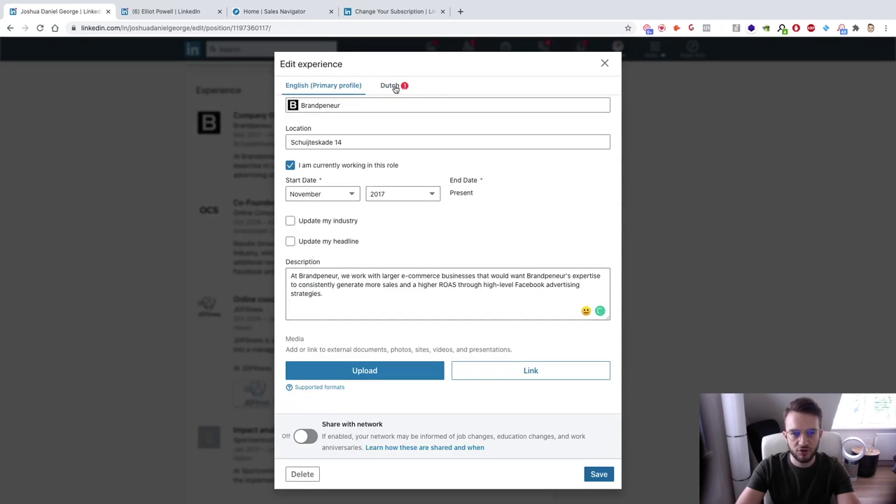
left_click(392, 85)
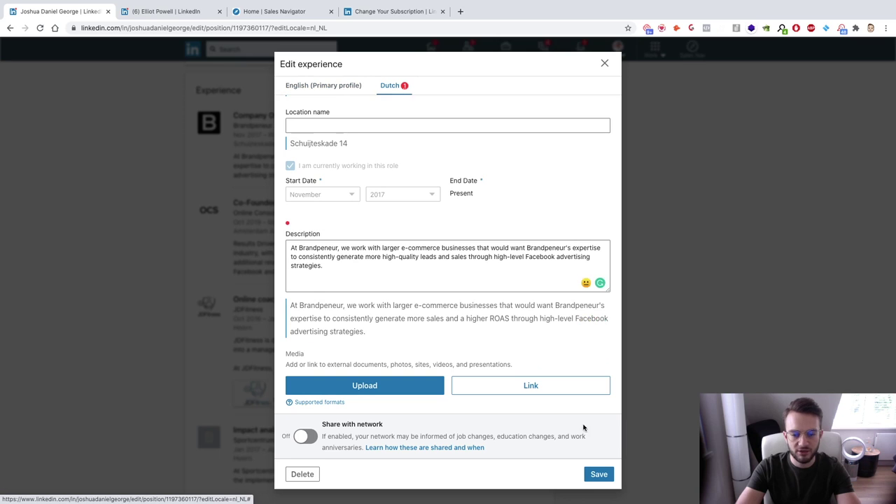
left_click(596, 476)
left_click(483, 230)
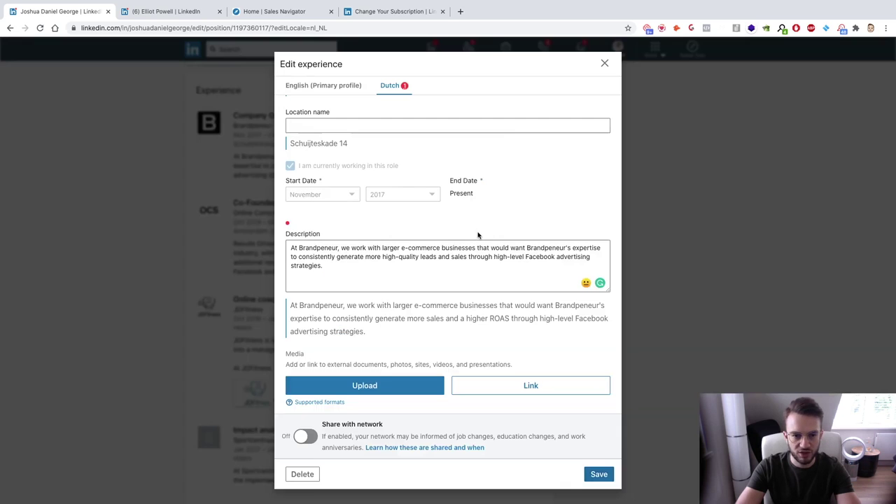
left_click(605, 63)
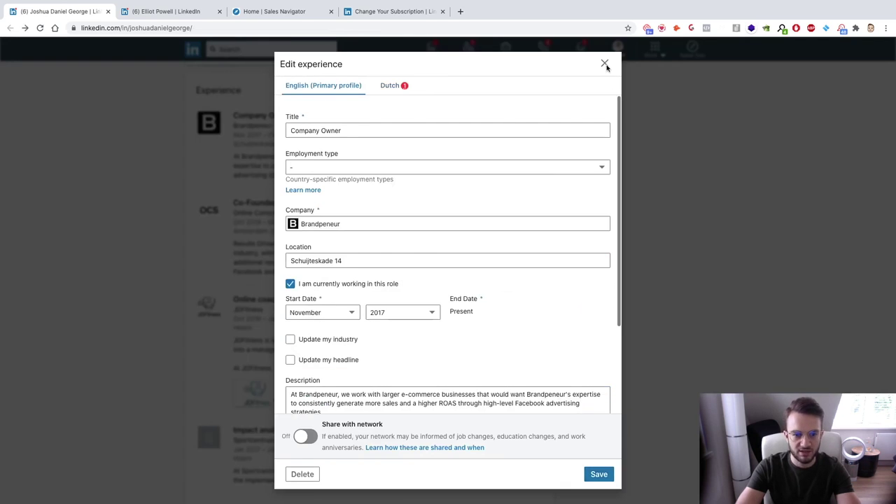
Step: Review the banner, headline and opening of the About section on the own profile
scroll(359, 282, "up", 5)
scroll(359, 282, "up", 4)
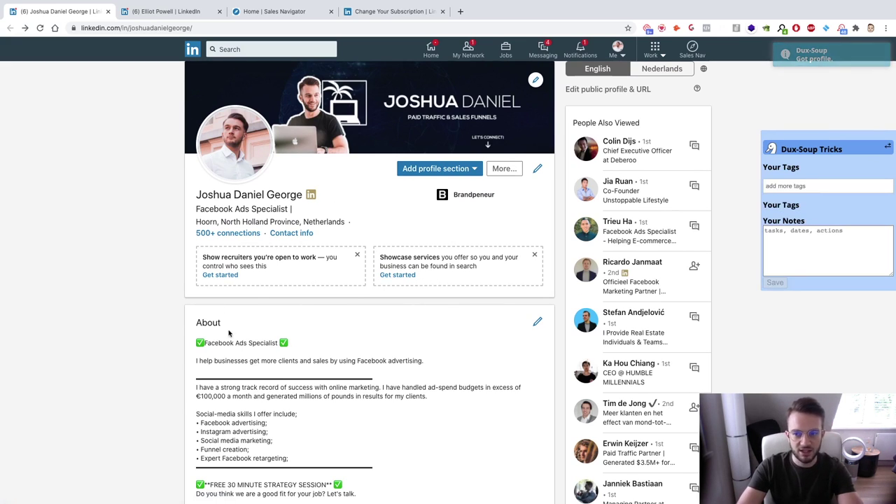
left_click(208, 277)
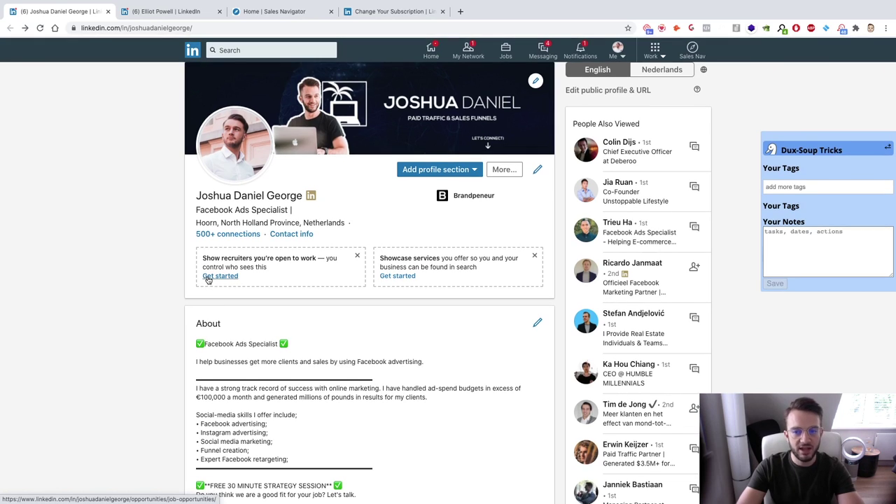
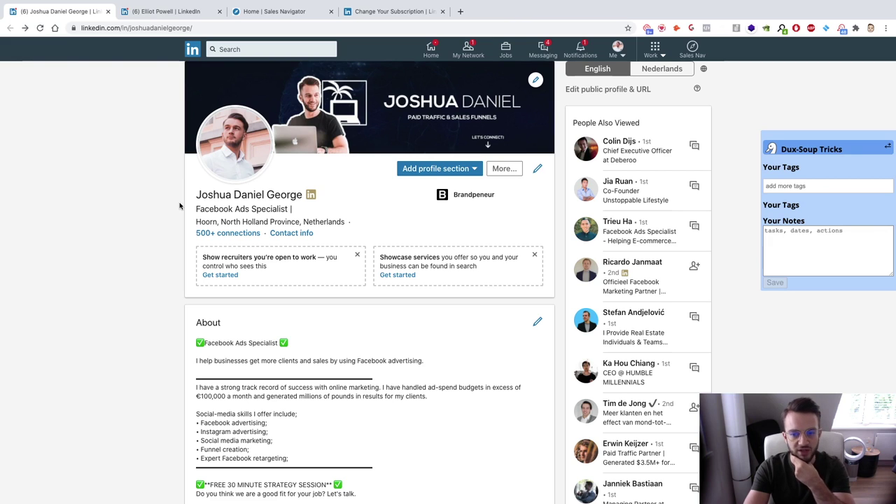
left_click(206, 14)
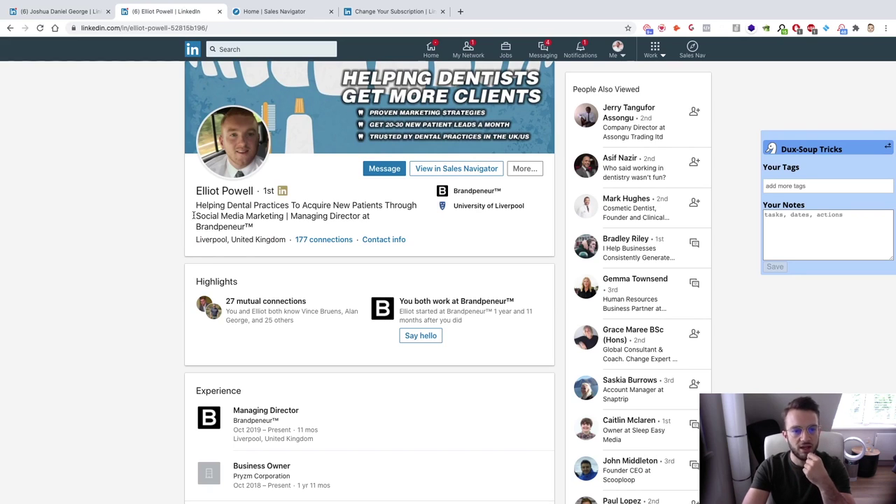
left_click_drag(197, 206, 268, 223)
scroll(266, 222, "down", 3)
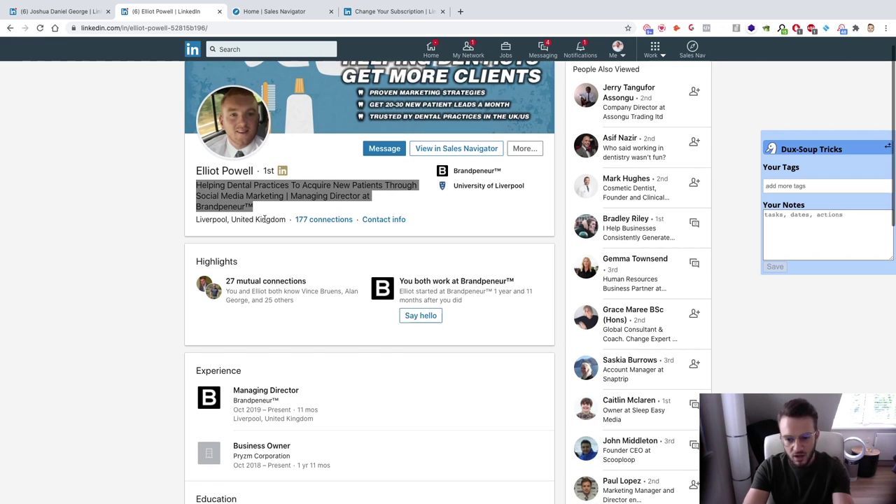
scroll(264, 222, "up", 3)
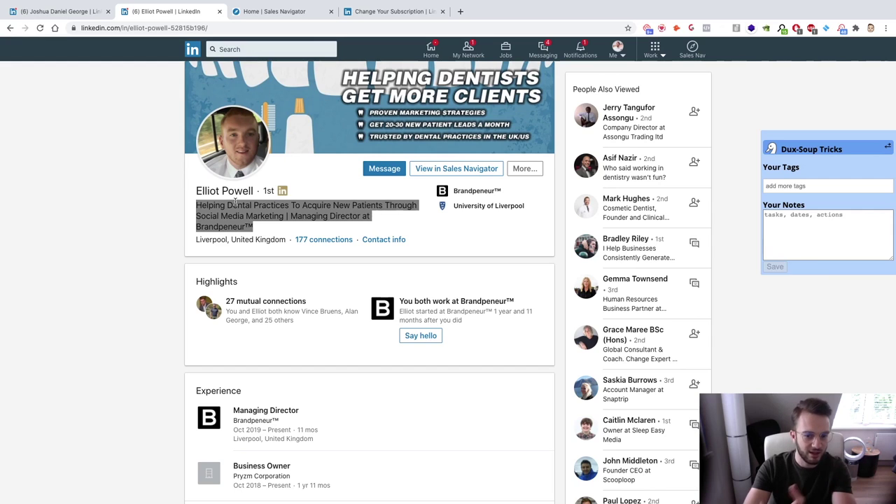
scroll(235, 202, "down", 2)
scroll(235, 202, "down", 4)
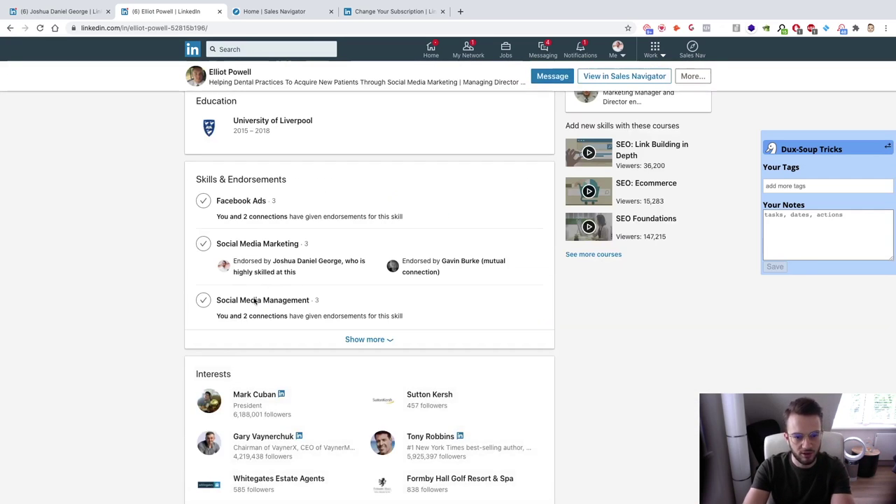
Step: Compare the own profile with the Managing Director's, studying the headline "Helping Dental Practices To Acquire New Patients Through Social Media Marketing"
left_click(67, 12)
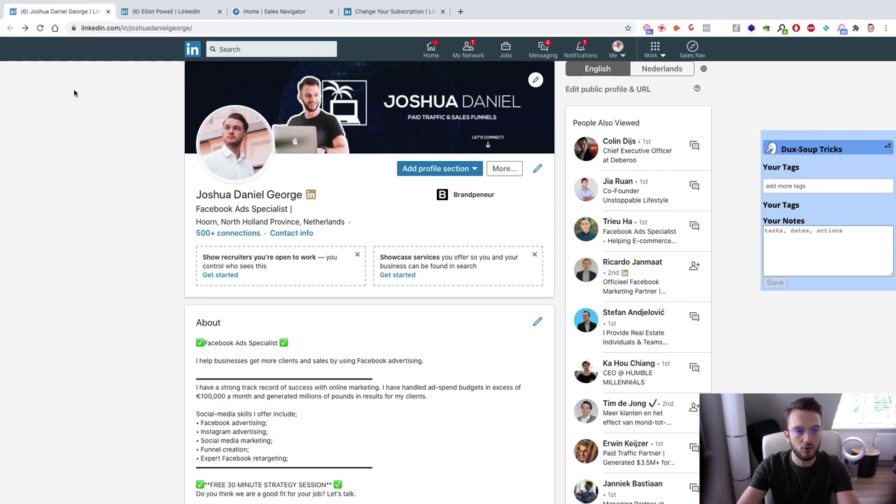
left_click(158, 11)
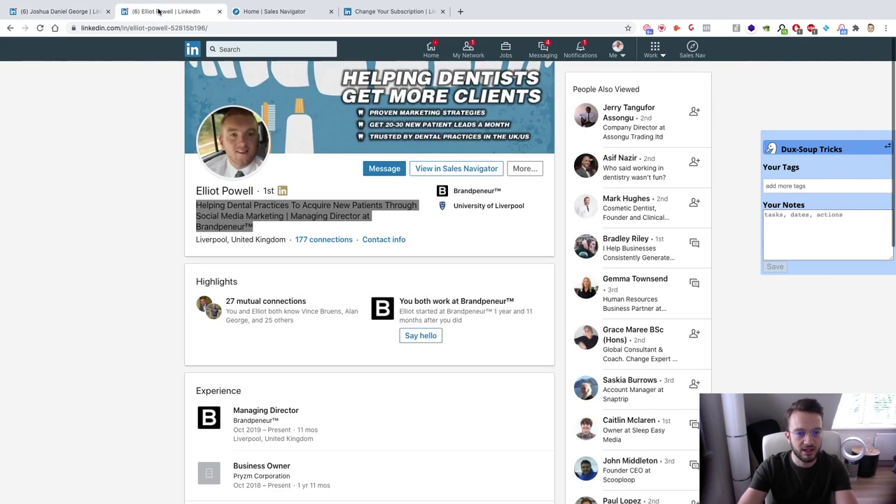
left_click(266, 229)
left_click(197, 205)
left_click(254, 226, "shift")
left_click(254, 226)
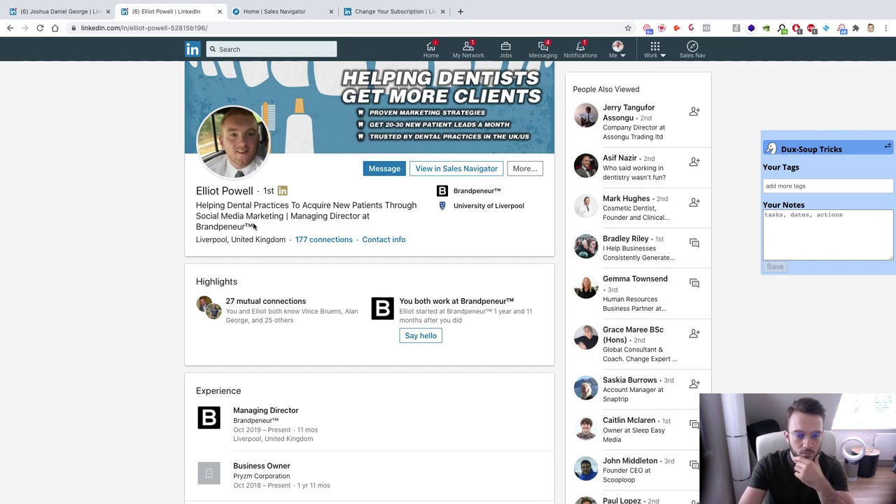
left_click_drag(197, 206, 261, 227)
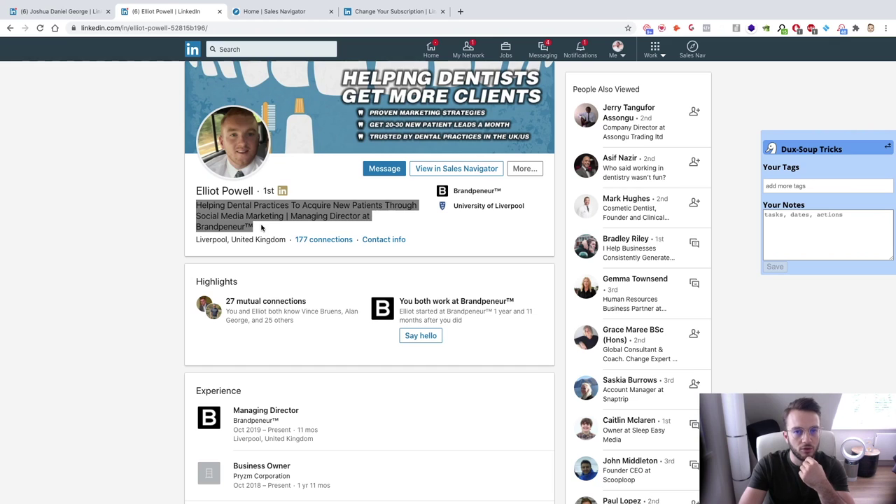
left_click(261, 227)
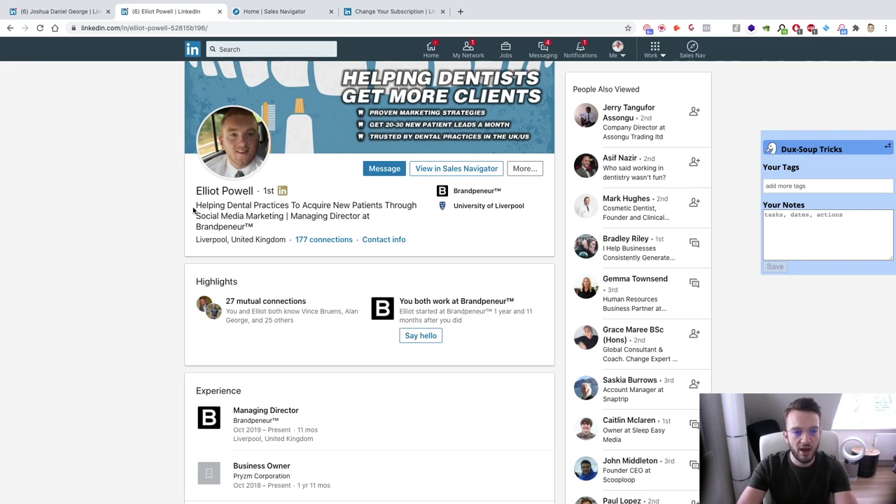
left_click_drag(195, 210, 195, 209)
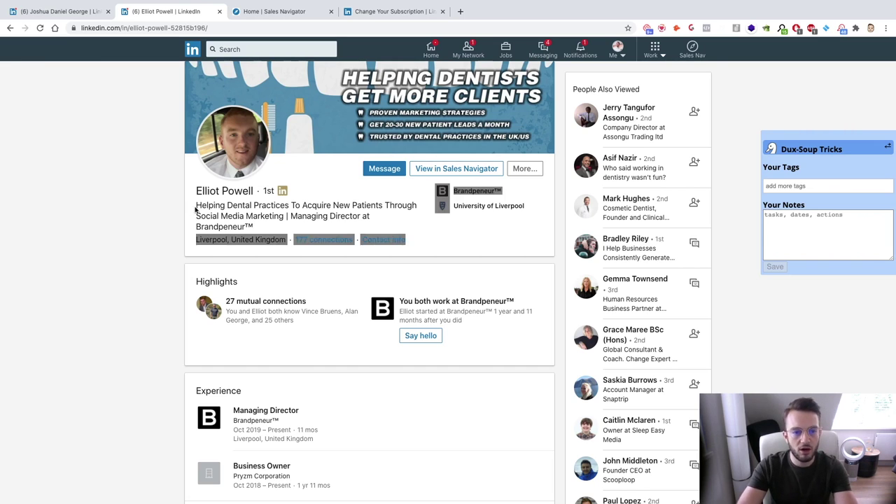
Step: View LinkedIn's search suggestions and the Sales Navigator home page
left_click(245, 48)
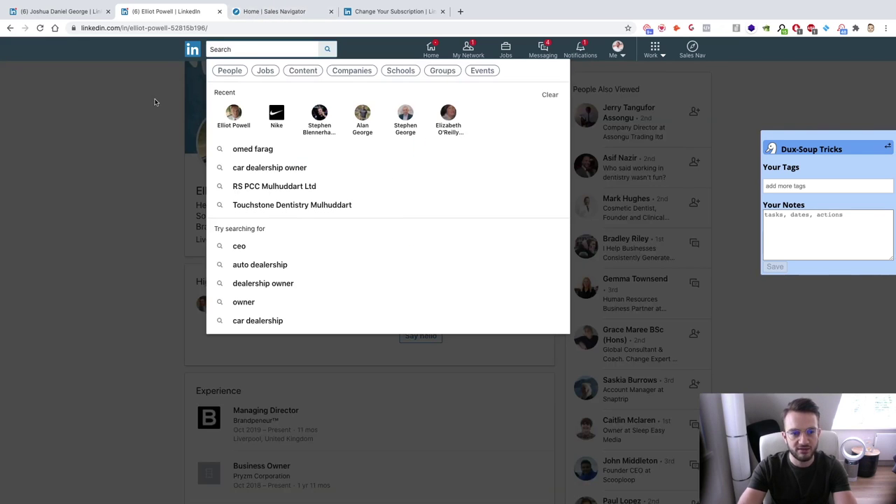
left_click(151, 139)
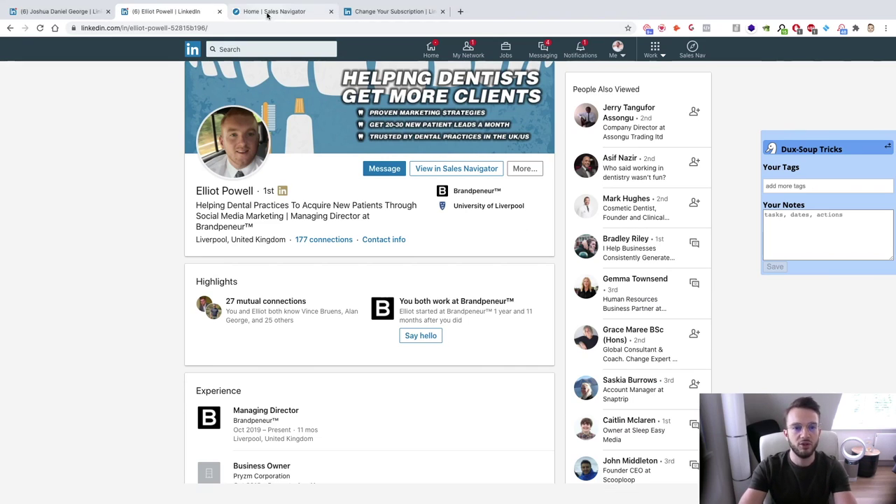
left_click(267, 12)
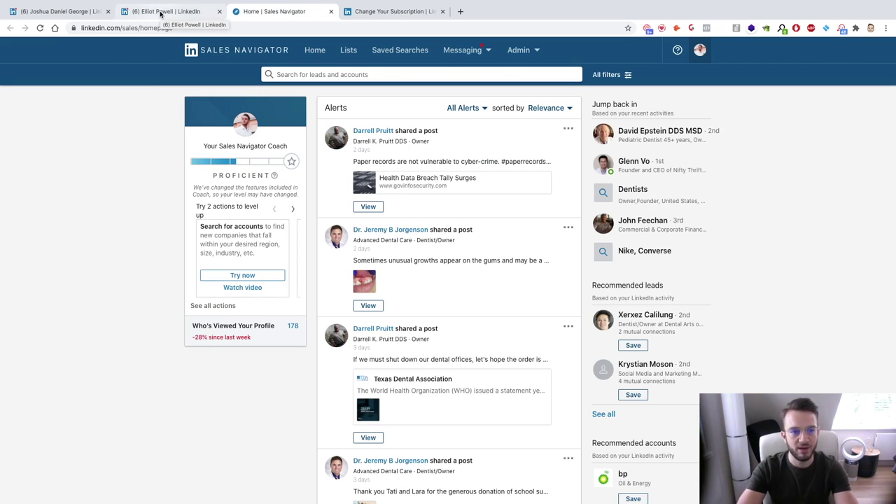
Step: Return to the own profile and search LinkedIn for "dentists"
left_click(60, 11)
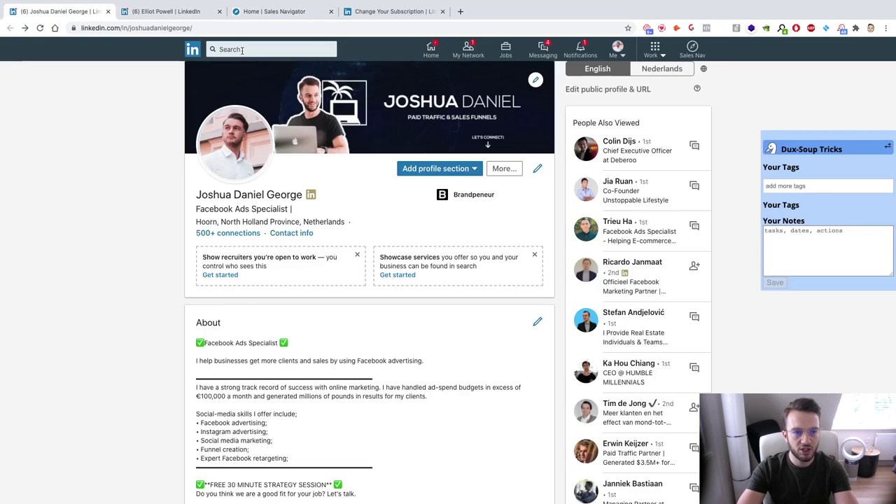
left_click(242, 50)
type("dentists")
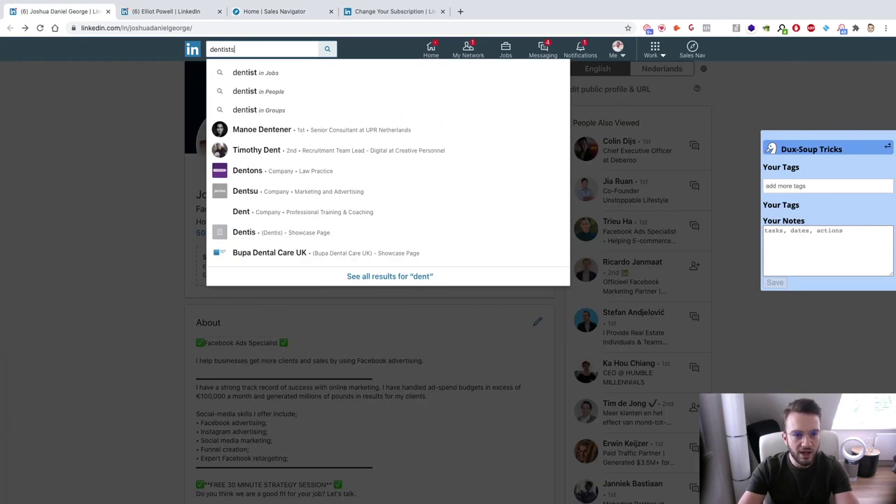
key("Return")
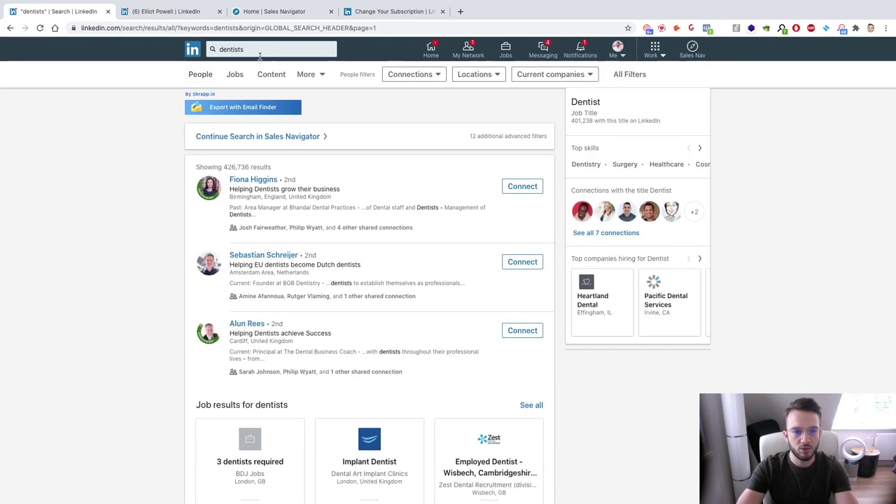
Step: Filter the dentists search to 2nd and 3rd+ connections
left_click(440, 76)
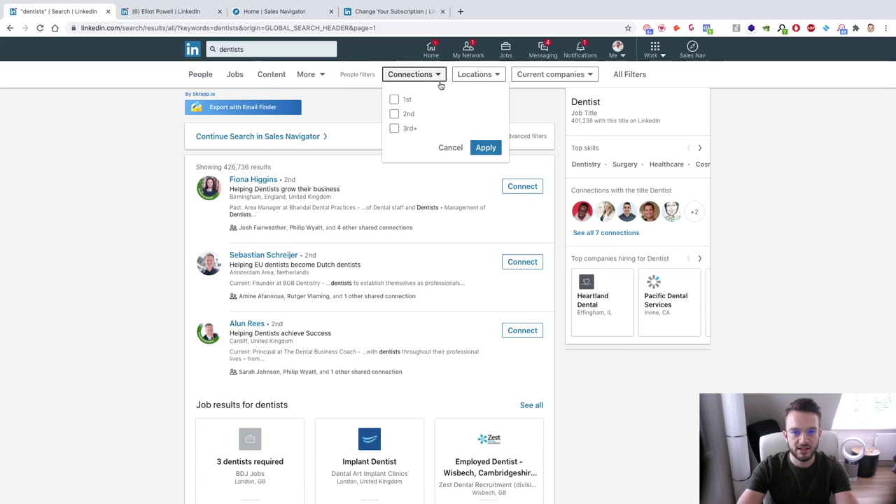
left_click(394, 113)
left_click(394, 128)
left_click(476, 74)
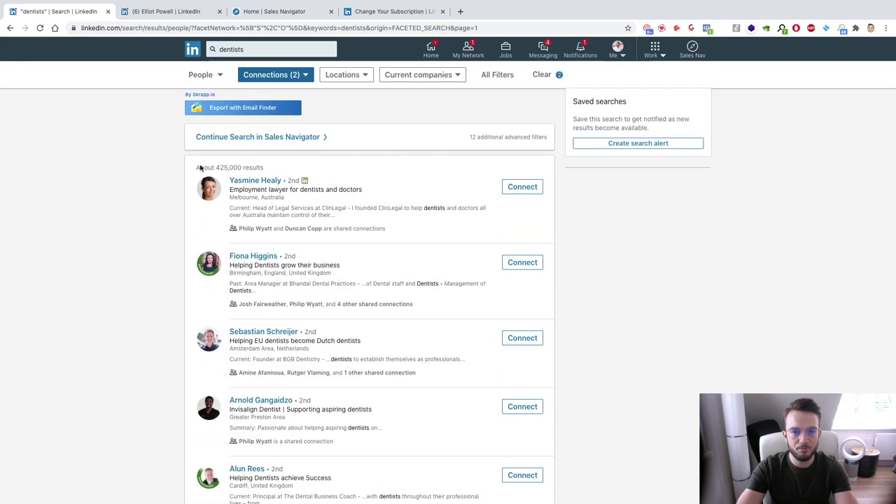
Step: Browse the first two pages of people results for dentists, checking their headlines and job titles
scroll(167, 170, "down", 4)
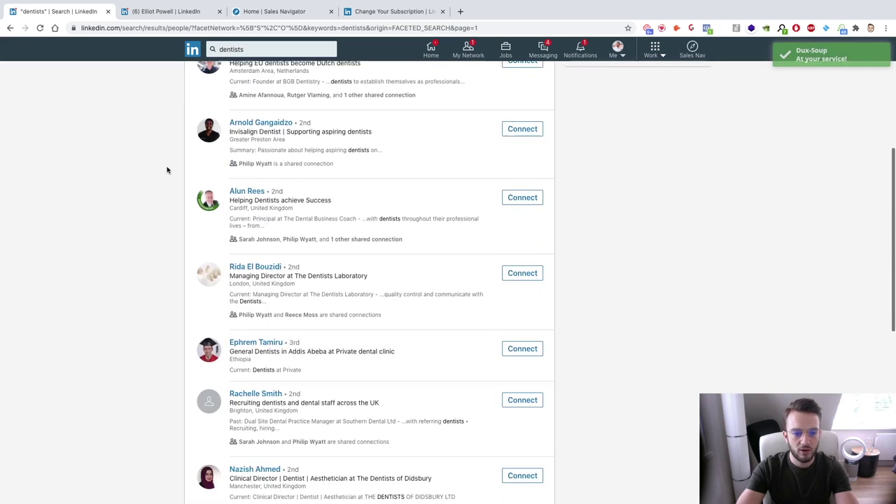
scroll(167, 170, "down", 4)
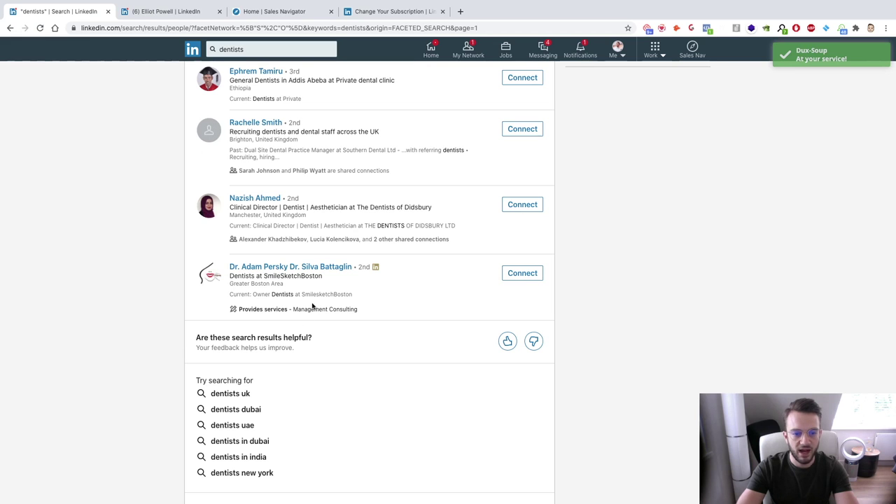
scroll(312, 306, "down", 3)
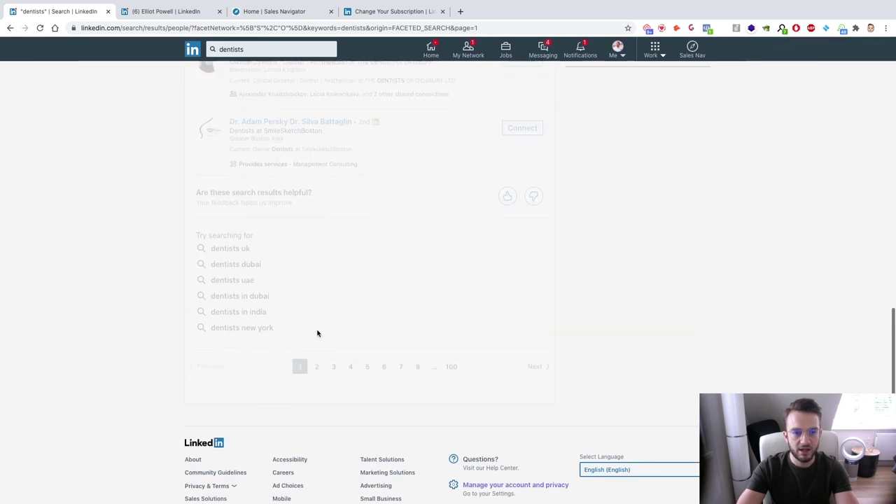
scroll(231, 221, "down", 3)
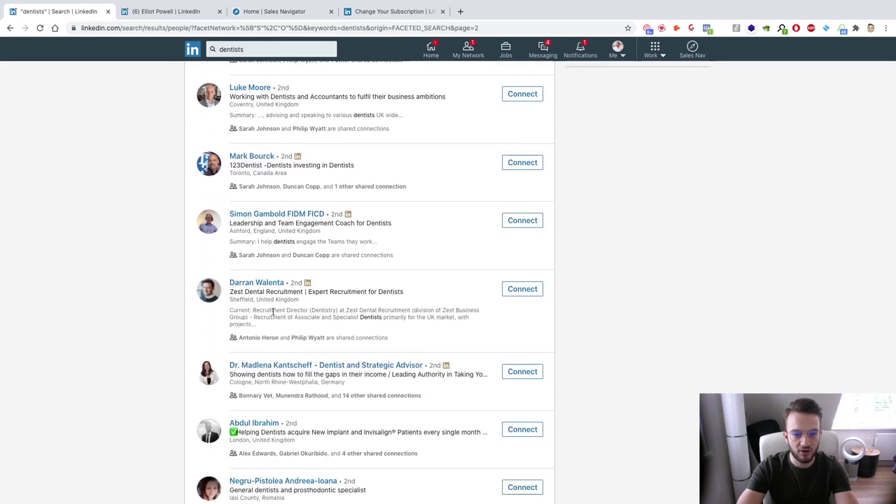
scroll(273, 313, "down", 3)
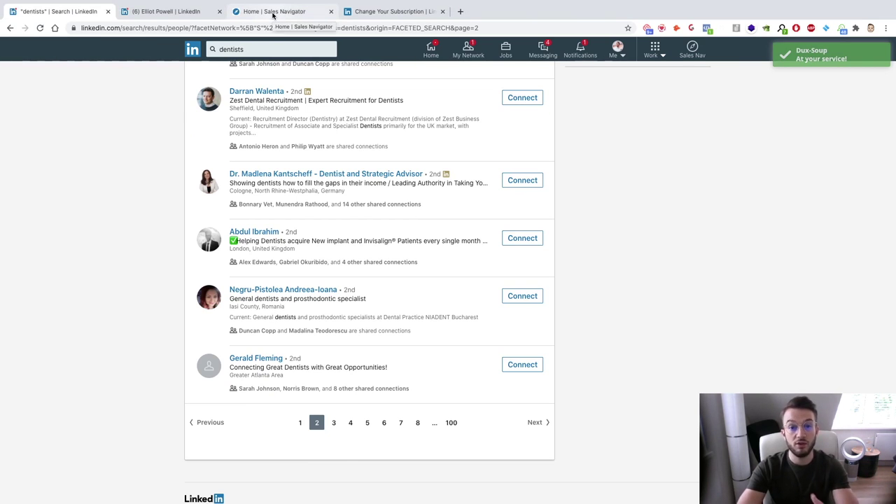
left_click(273, 12)
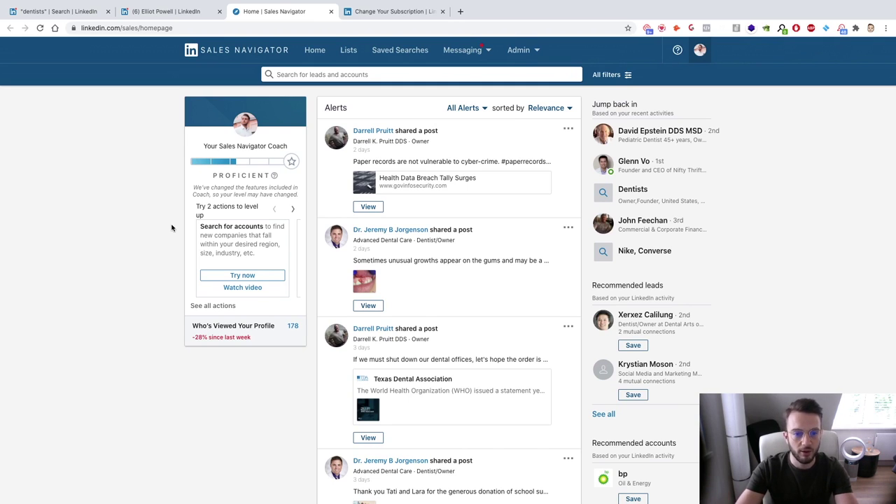
left_click(168, 11)
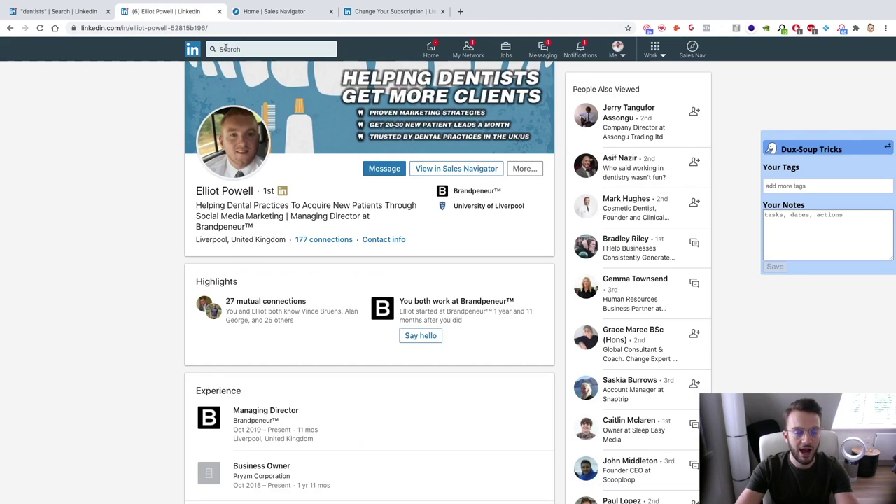
Step: Switch to Sales Navigator and search leads for the keyword "dentist"
left_click(225, 47)
left_click(132, 126)
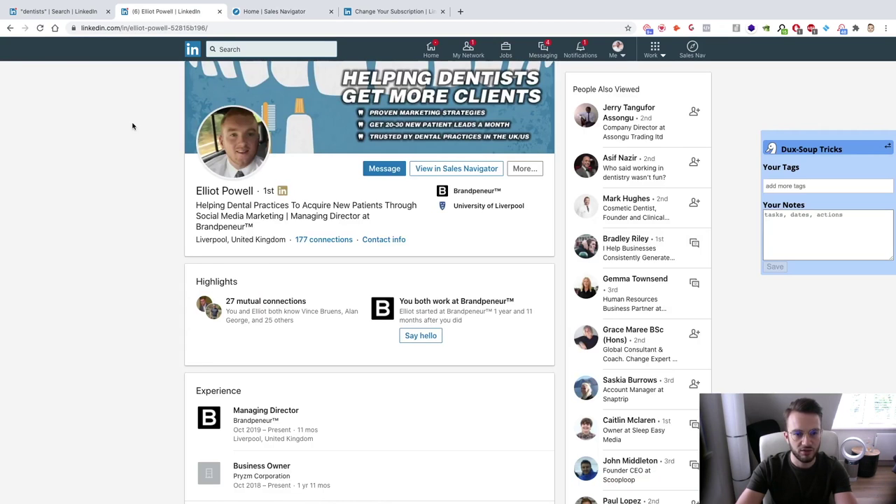
left_click(256, 12)
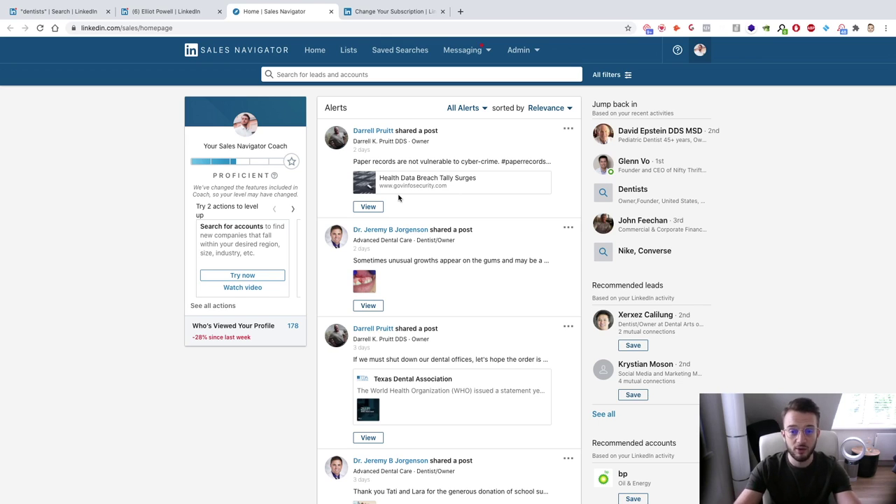
left_click(373, 77)
type("dentist")
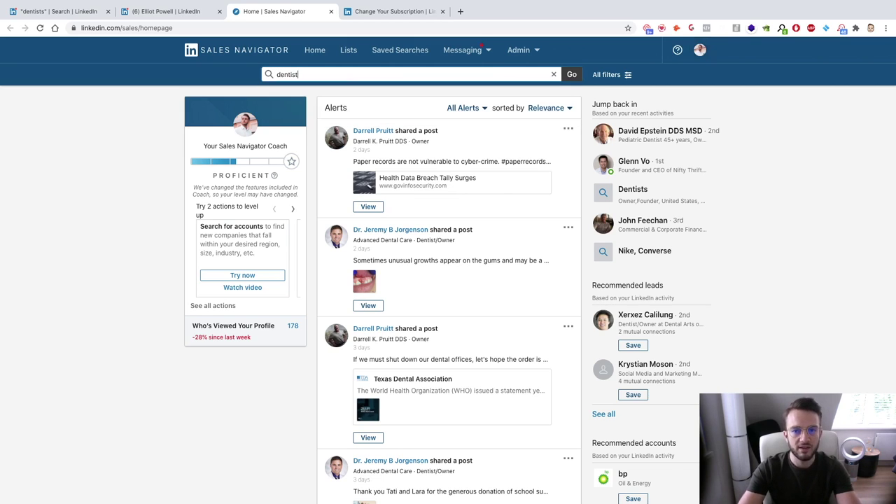
left_click(572, 74)
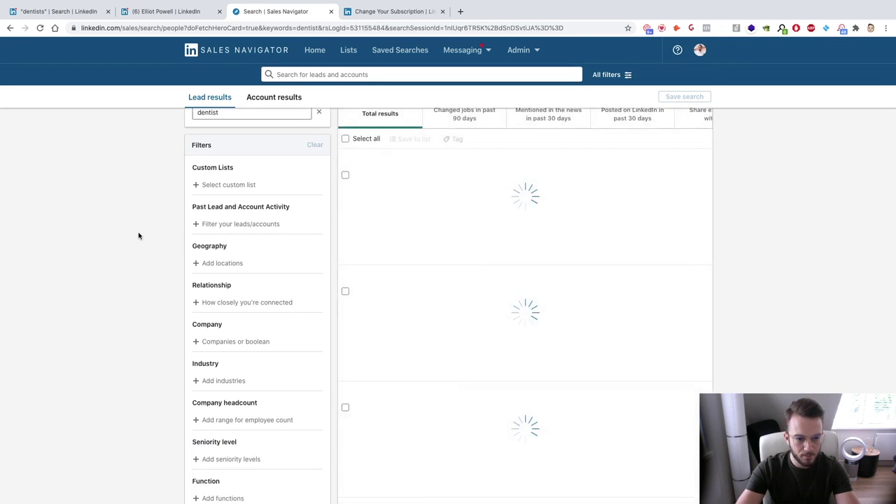
Step: Filter the dentist leads by the current titles Owner and Founder
scroll(216, 212, "down", 3)
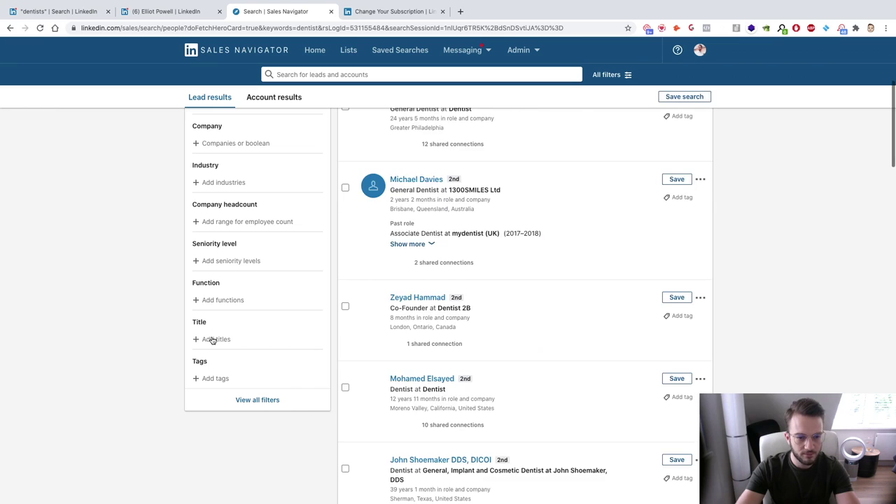
left_click(211, 339)
type("Owner")
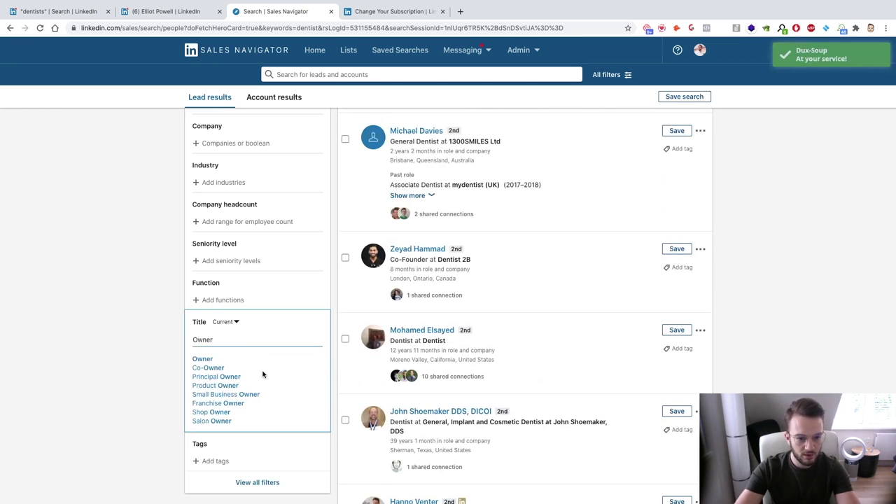
left_click(202, 359)
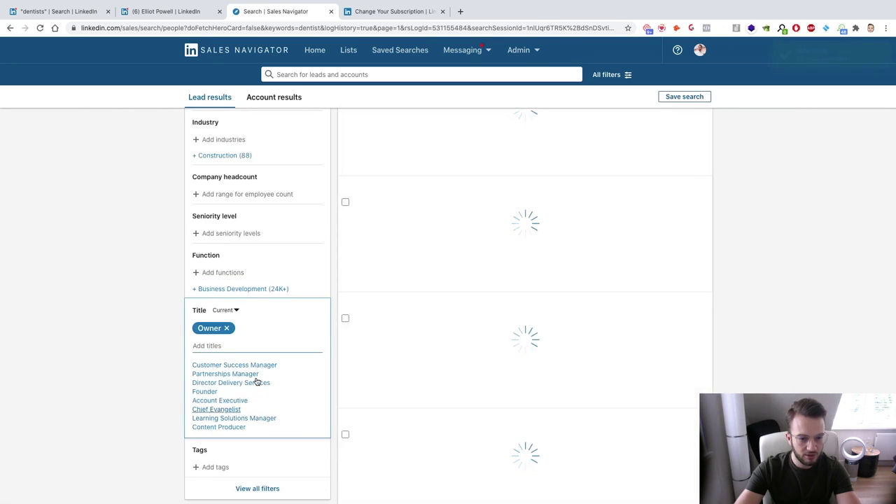
left_click(209, 392)
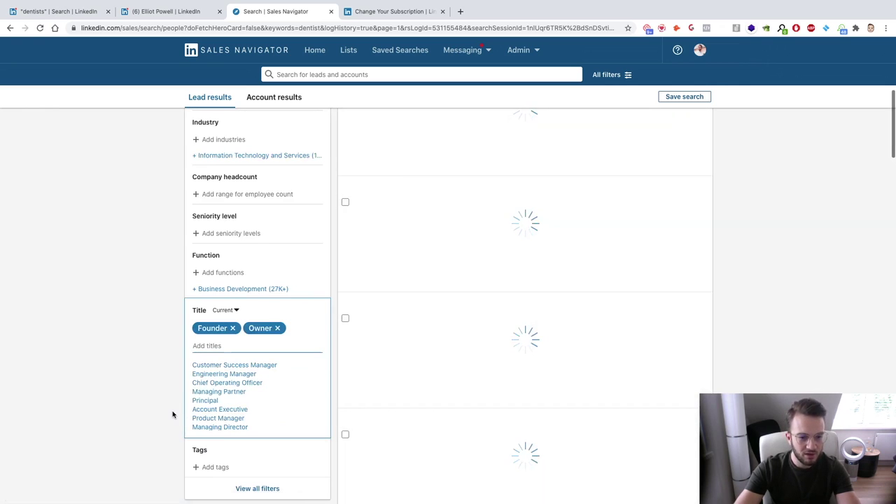
Step: Restrict the leads' geography to the regions United States and United Kingdom
scroll(175, 406, "up", 3)
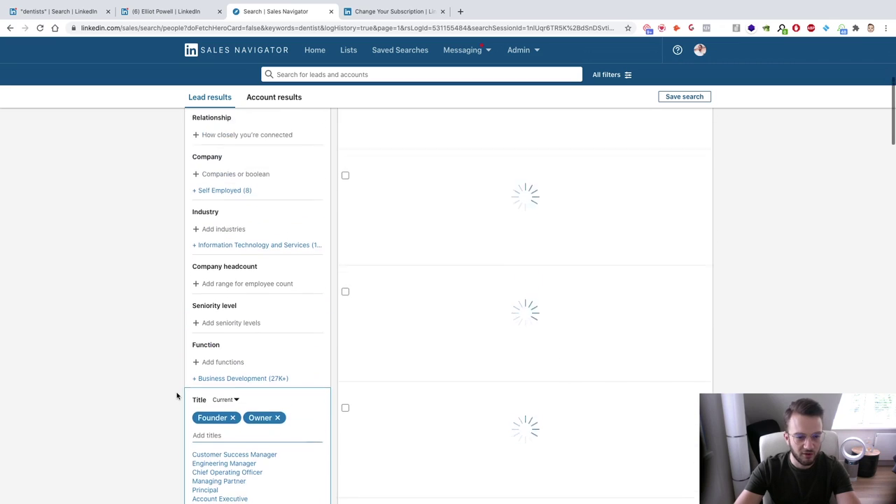
scroll(215, 284, "up", 1)
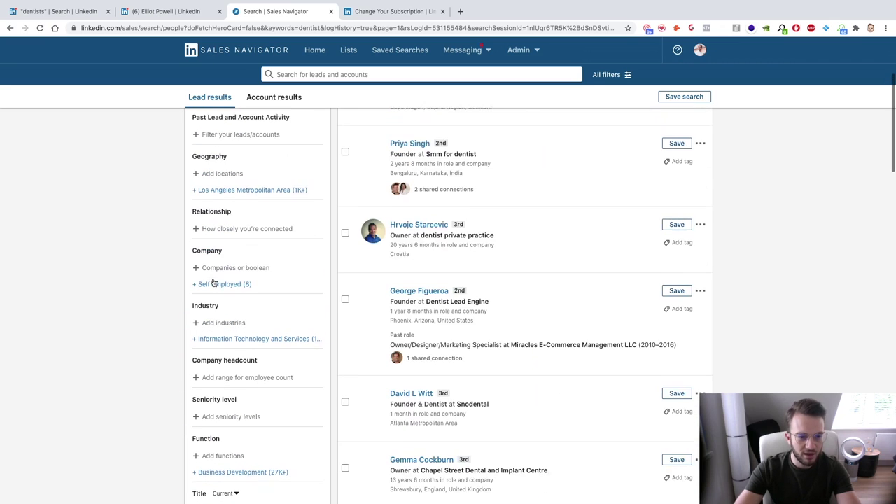
scroll(217, 265, "up", 2)
left_click(216, 274)
type("Unite")
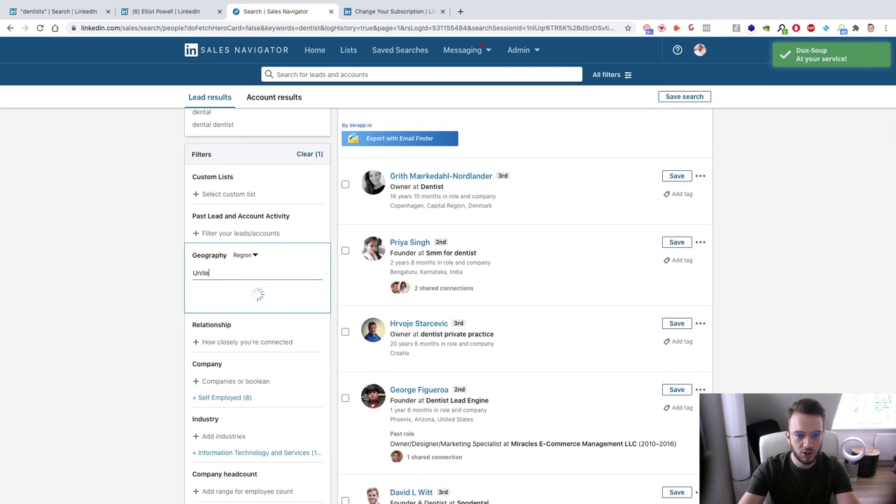
type("d States")
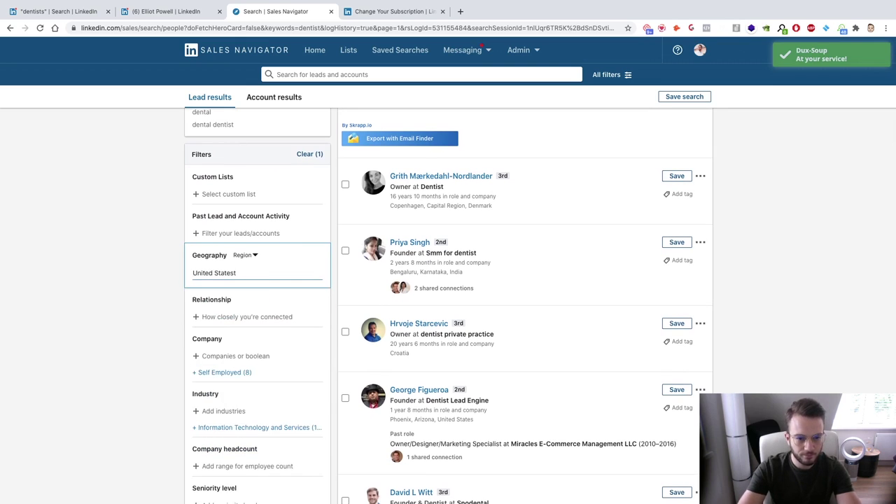
left_click(226, 292)
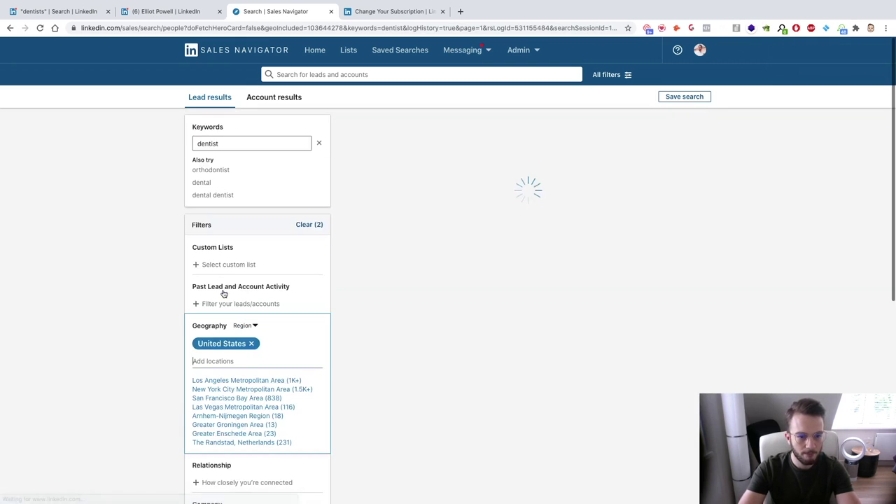
type("U")
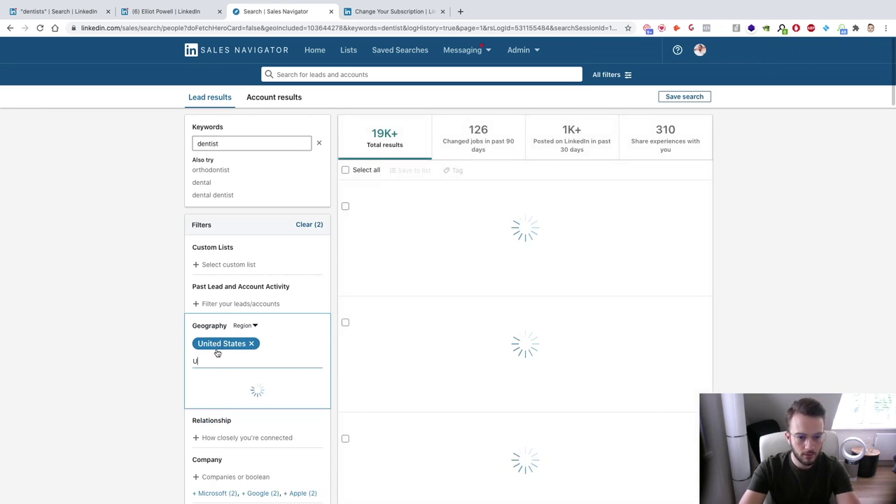
type("nited kingdom")
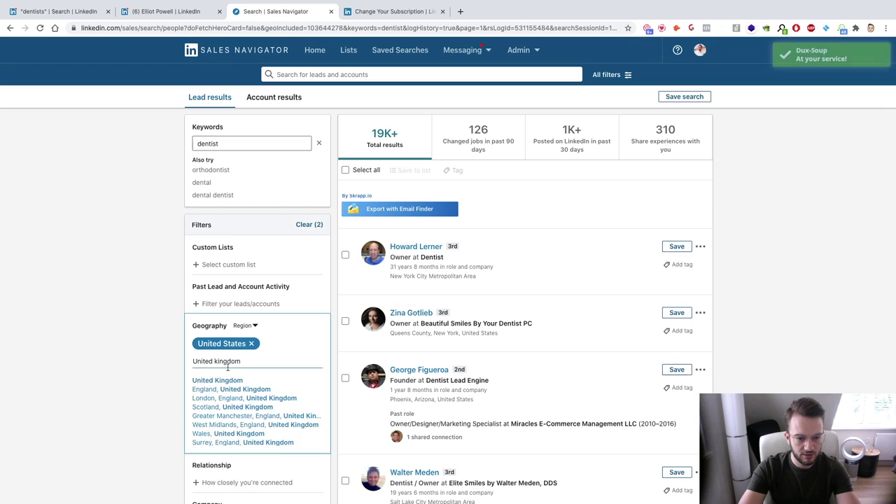
left_click(225, 381)
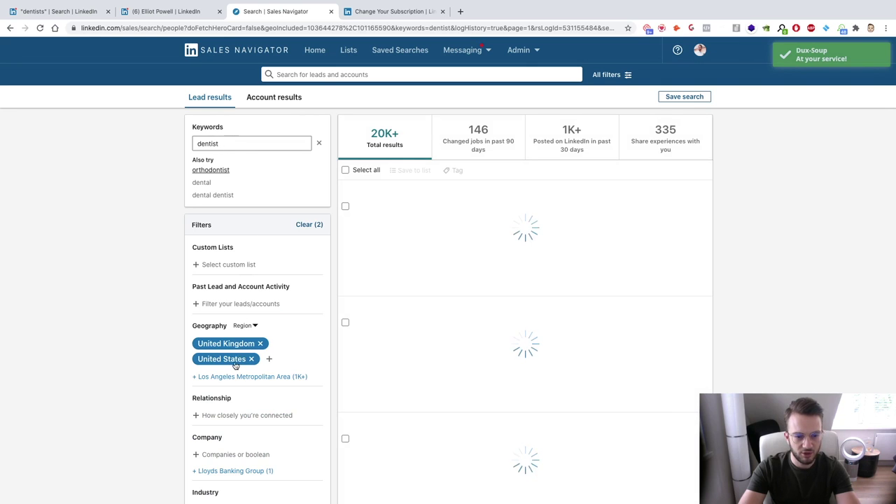
Step: Review the filtered lead results, checking each person's role, company and location for suitable dental practice owners
scroll(229, 364, "down", 3)
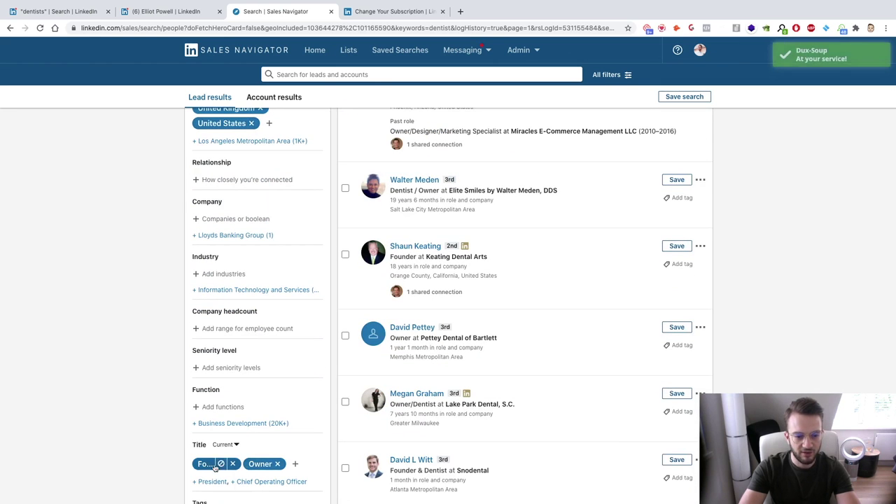
scroll(150, 446, "up", 4)
scroll(148, 445, "down", 1)
scroll(148, 444, "up", 1)
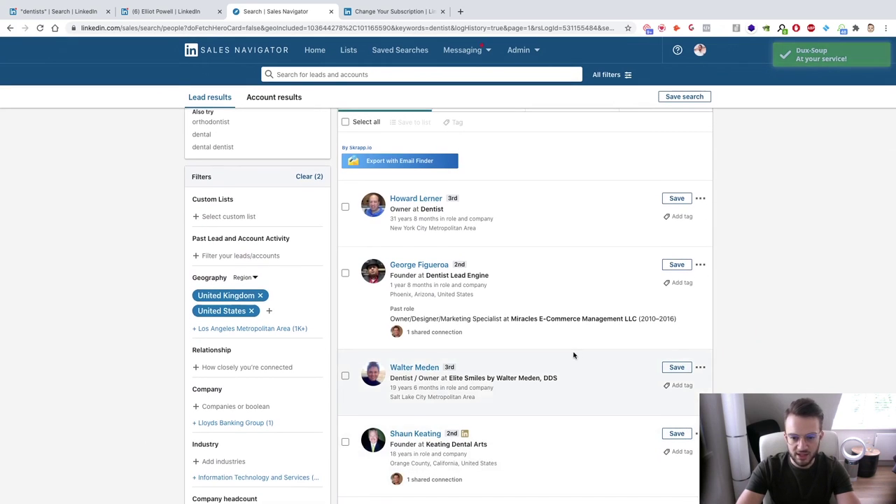
scroll(572, 357, "up", 1)
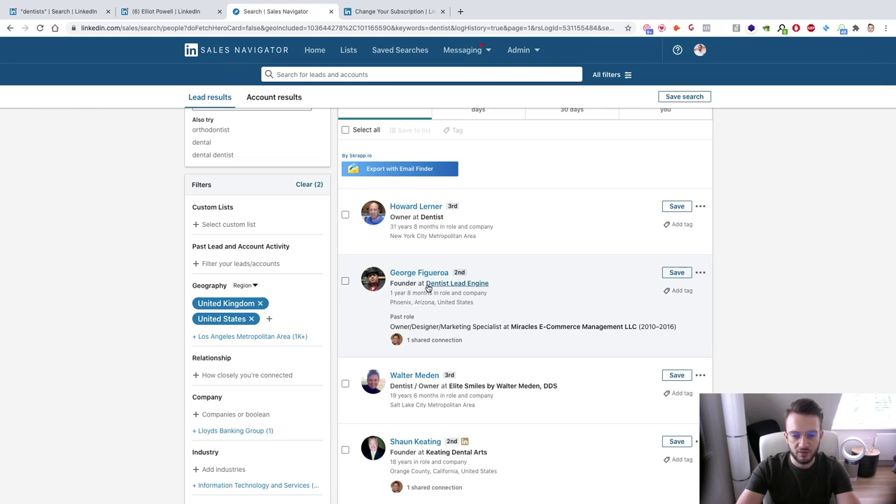
left_click_drag(489, 286, 524, 287)
left_click(525, 288)
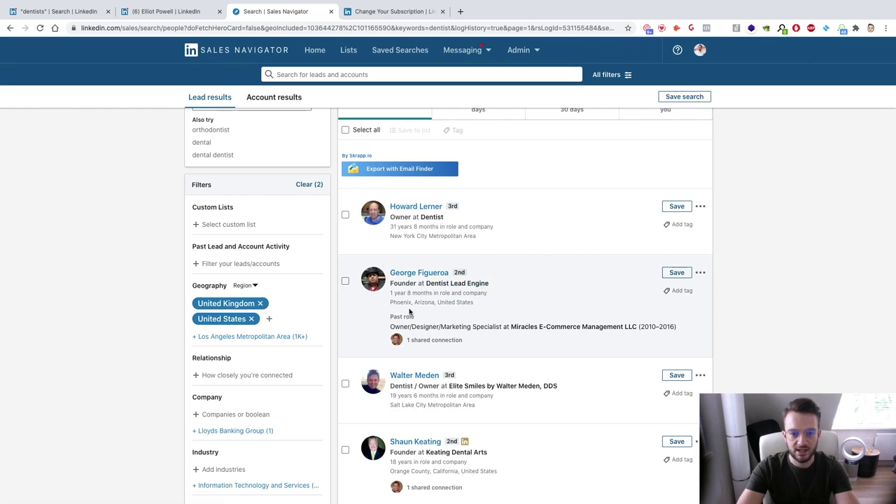
scroll(410, 314, "down", 3)
scroll(410, 313, "down", 1)
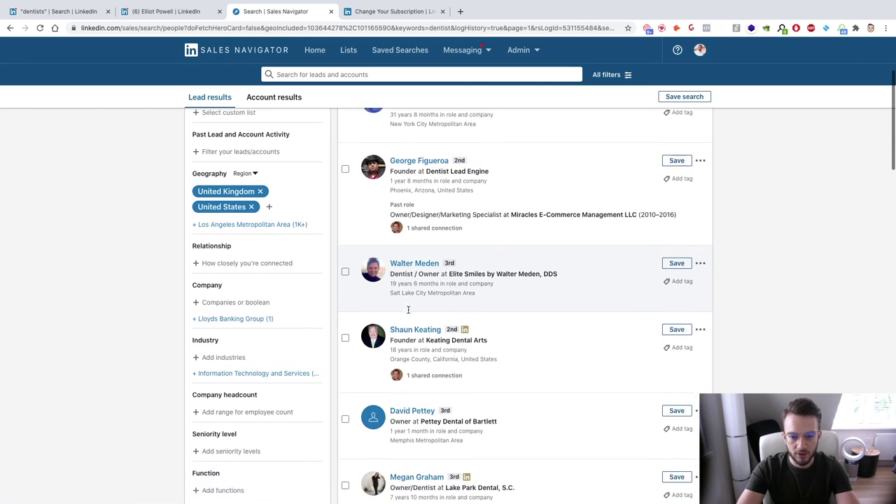
scroll(411, 289, "down", 5)
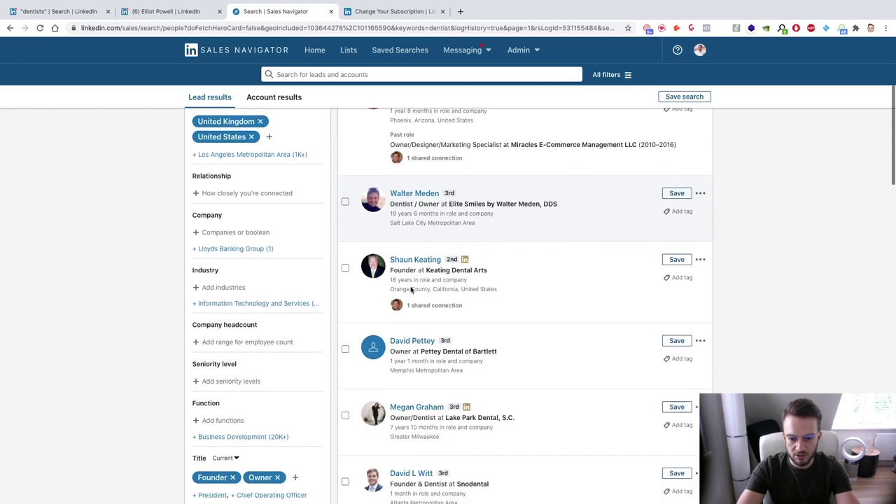
scroll(411, 289, "down", 4)
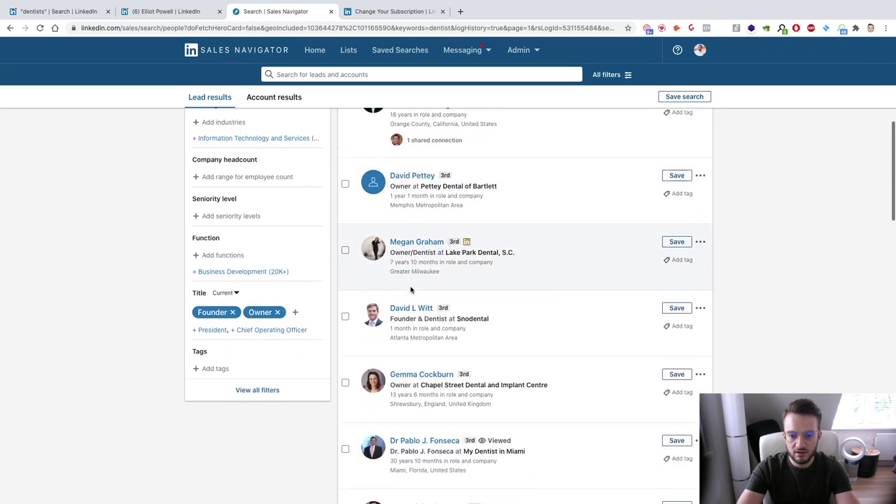
scroll(410, 289, "down", 3)
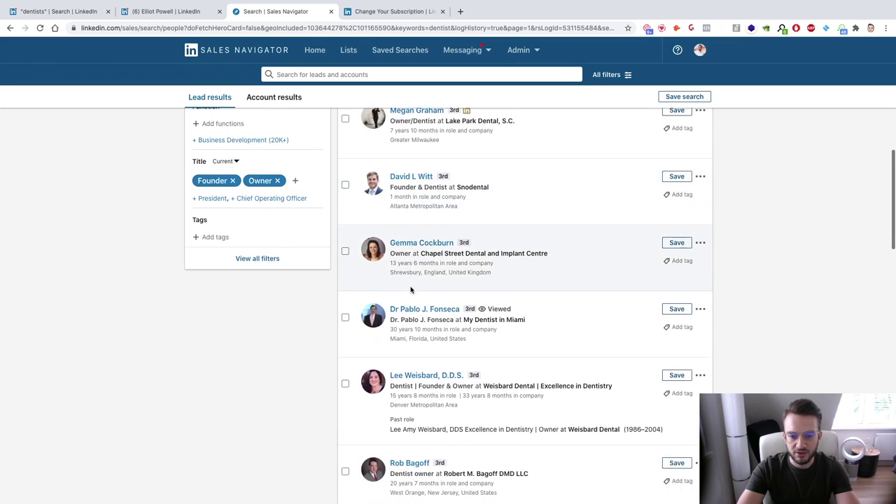
scroll(411, 287, "down", 2)
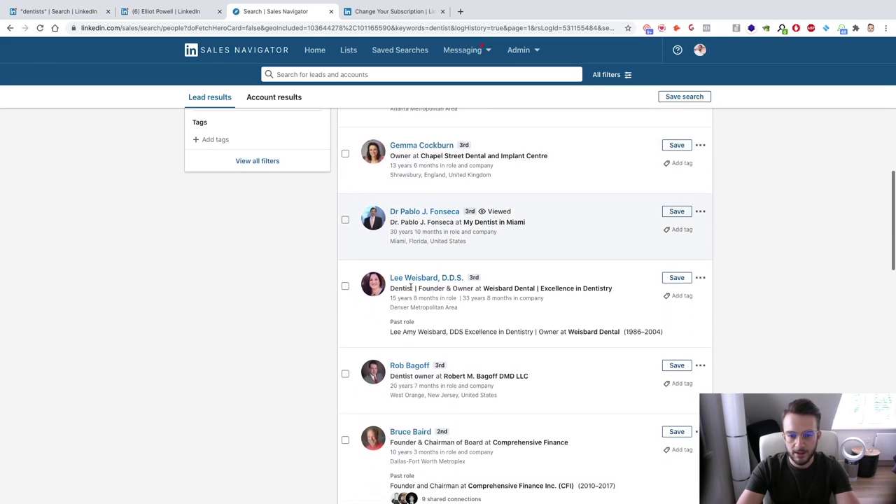
scroll(409, 290, "down", 1)
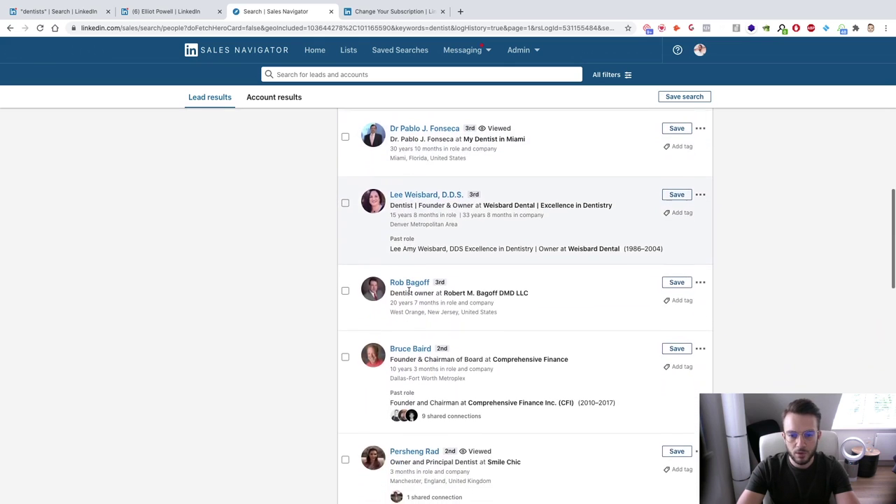
scroll(408, 291, "down", 1)
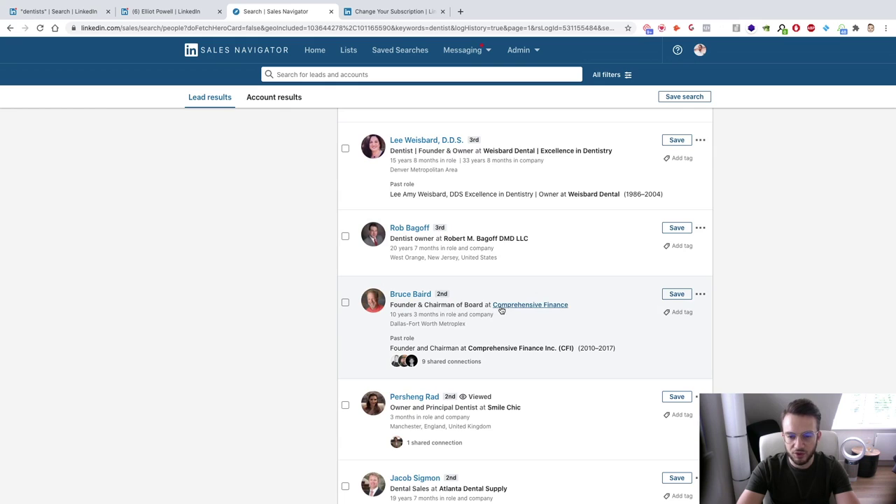
Step: Open the profile of the Founder & Chairman of Board at Comprehensive Finance in a new tab beside the search results
right_click(408, 300)
left_click(420, 302)
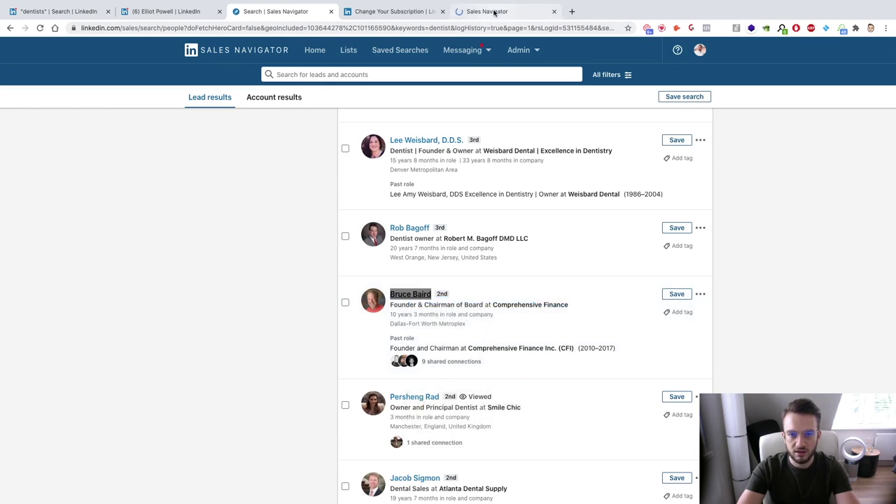
left_click_drag(494, 13, 376, 12)
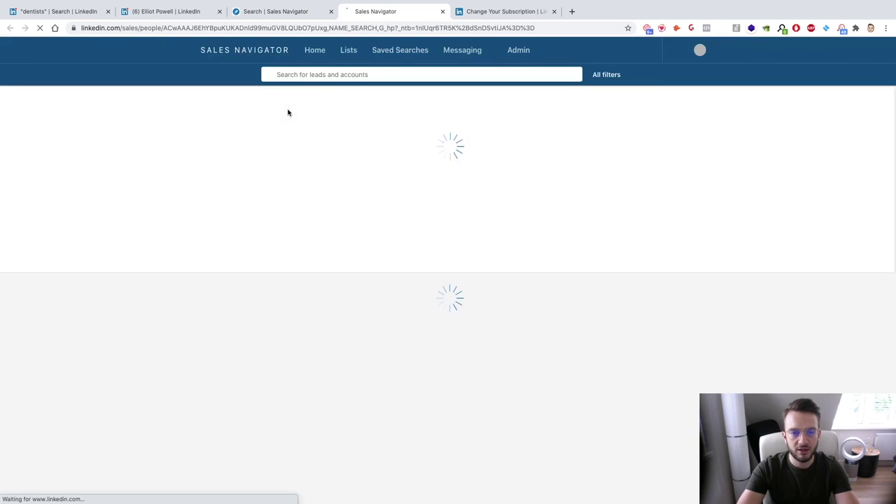